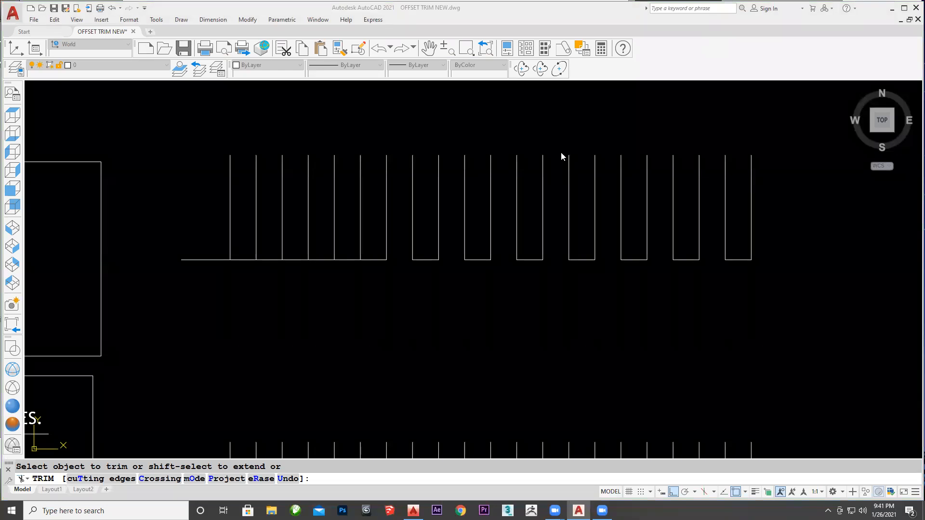
End the active Trim command and undo its trims on the upper line group
key("Escape")
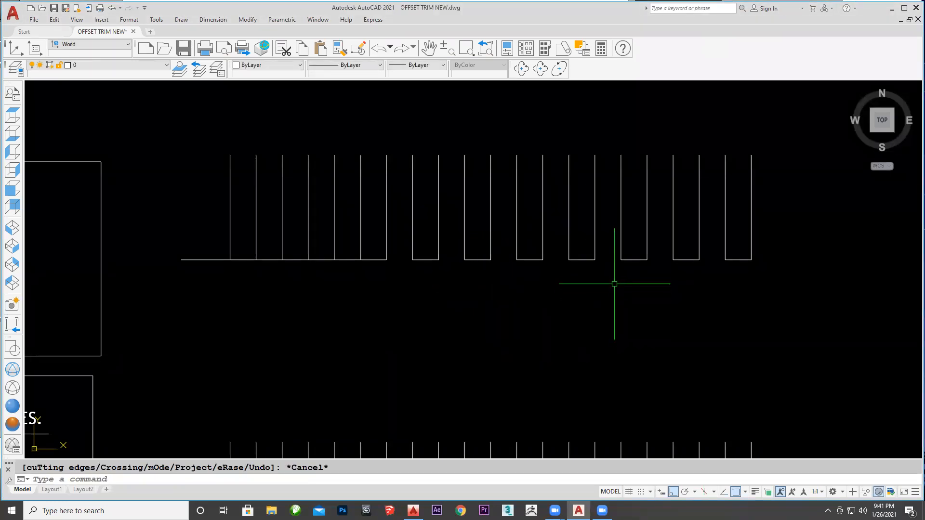
key("ctrl+z")
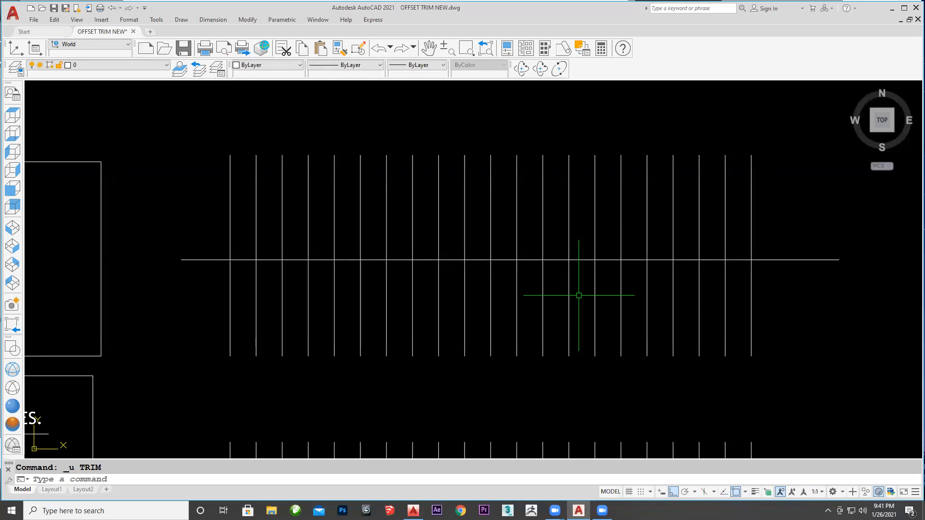
Trim the horizontal line's right overhang and its next three segments between the rightmost vertical lines
type("t")
key("Return")
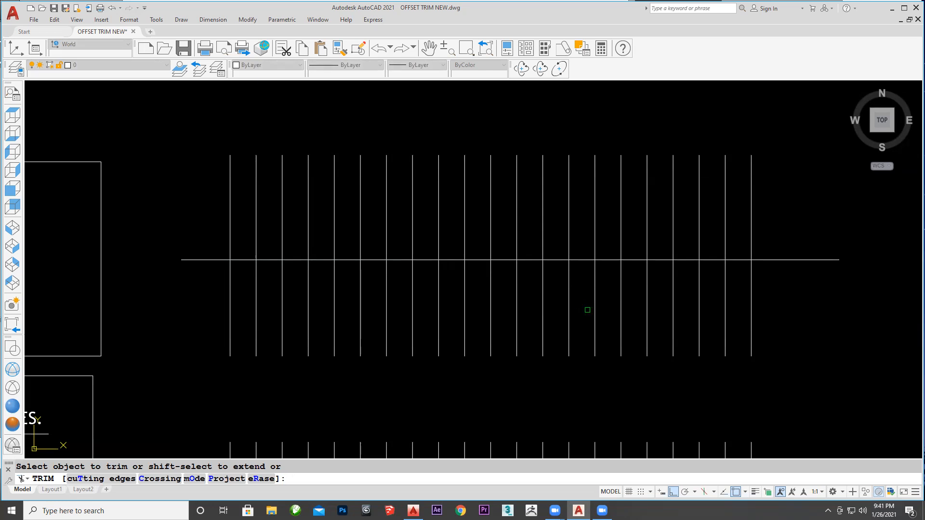
left_click(816, 259)
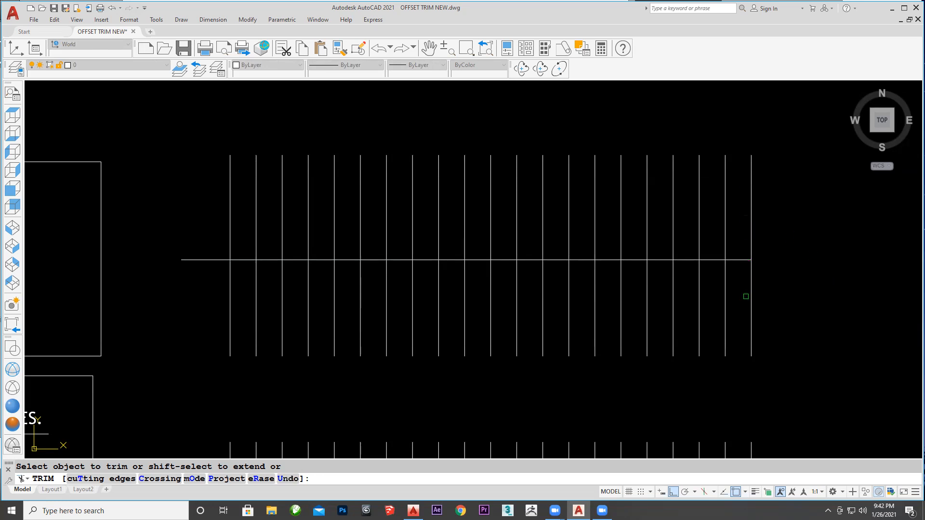
left_click(734, 260)
left_click(712, 260)
left_click(690, 260)
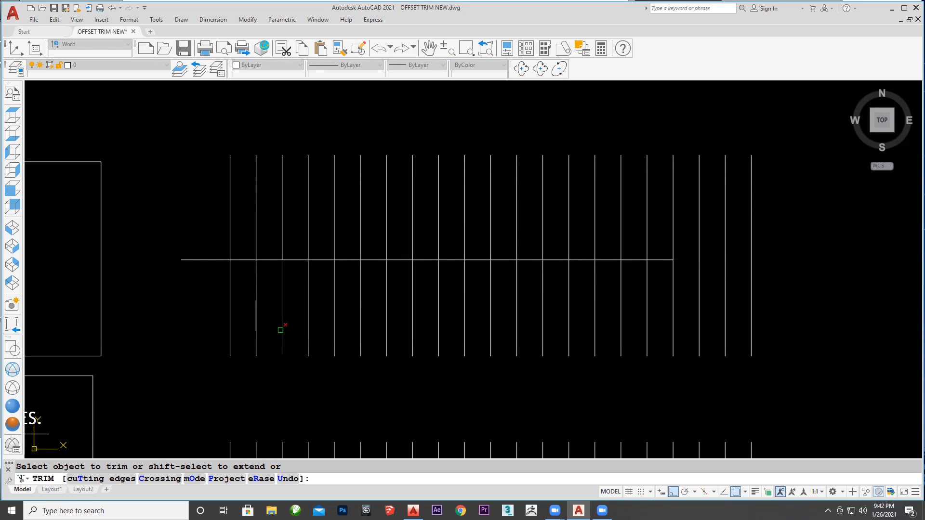
Undo the last four trims of the horizontal line
key("ctrl+z")
key("ctrl+z")
key("ctrl+z")
key("ctrl+z")
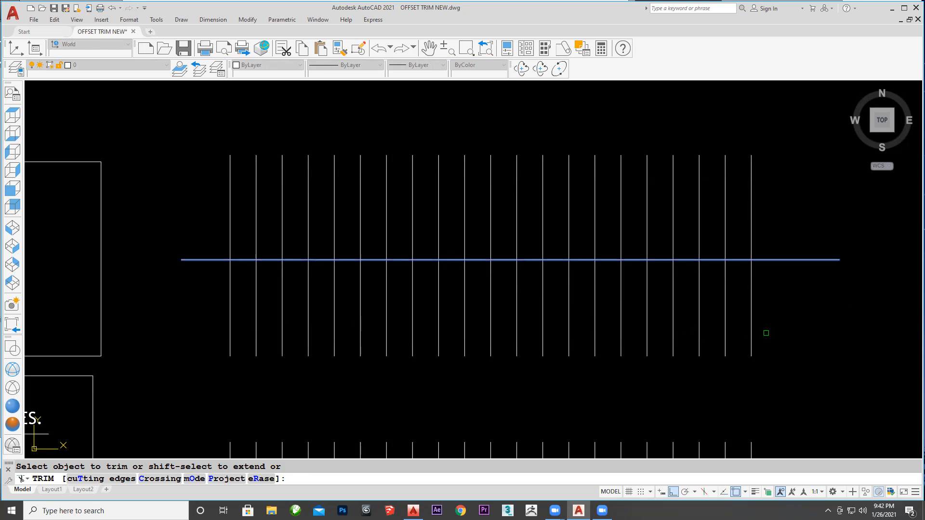
Trim all vertical lines below the horizontal line in one freehand pass, and undo that trim
left_click_drag(802, 331, 209, 307)
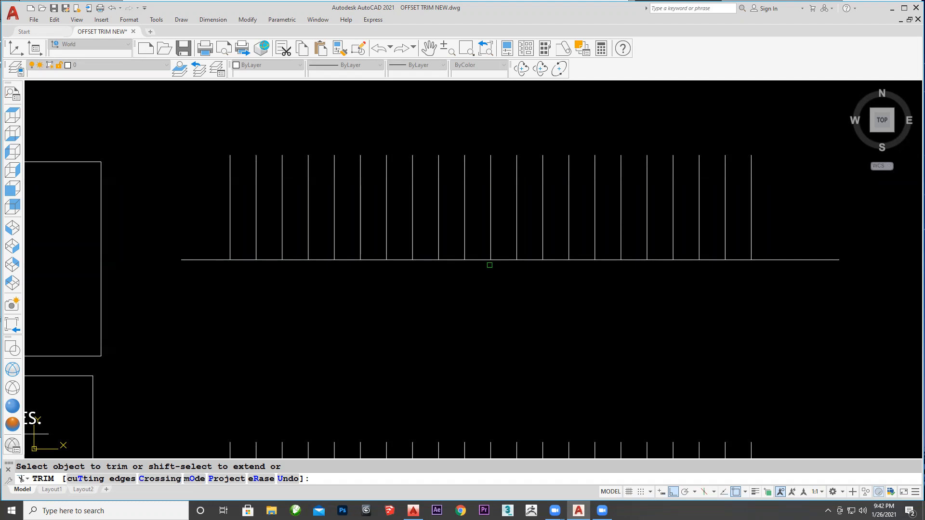
key("ctrl+z")
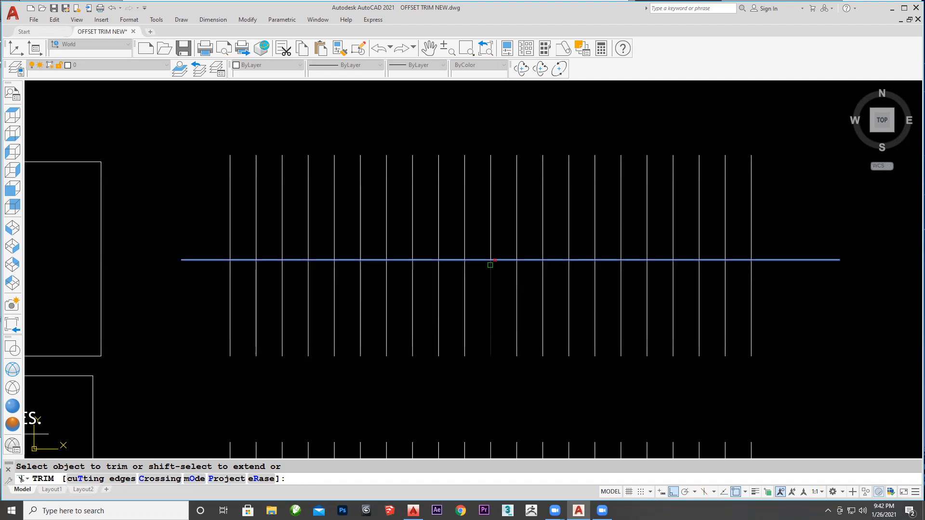
Trim the parts of all vertical lines below the horizontal line using the Crossing option with a window around them
left_click(159, 480)
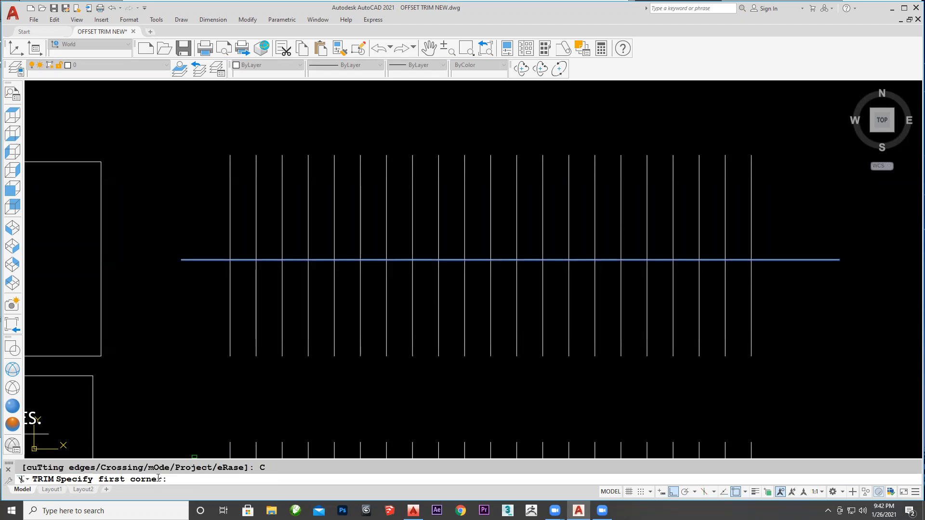
left_click(781, 372)
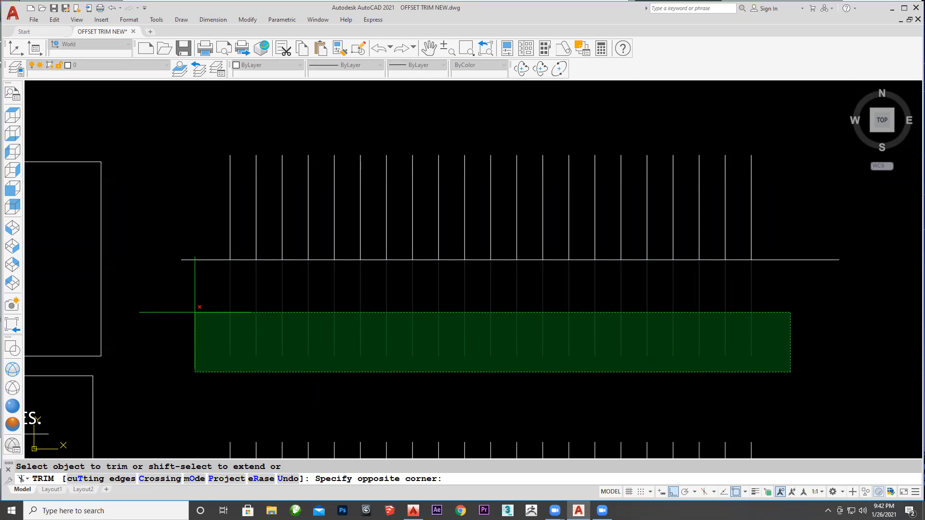
left_click(192, 311)
middle_click_drag(597, 300, 542, 322)
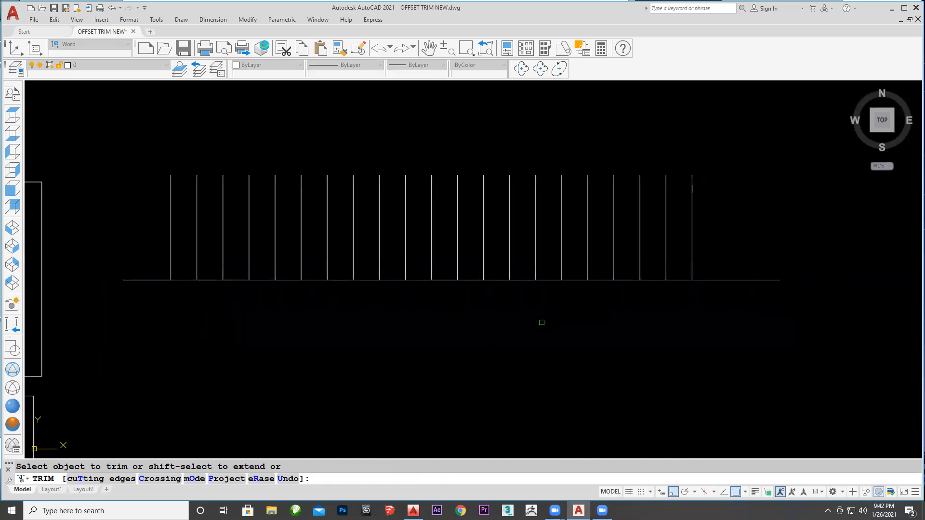
Trim away three alternate vertical lines near the group's right end with a freehand pass, and end the command
mouse_move(614, 352)
left_mouse_down()
mouse_move(608, 367)
mouse_move(510, 359)
mouse_move(371, 373)
mouse_move(270, 349)
left_mouse_up()
left_click_drag(470, 338, 160, 325)
left_click_drag(534, 349, 331, 388)
mouse_move(651, 343)
left_mouse_down()
mouse_move(542, 373)
mouse_move(353, 347)
mouse_move(300, 351)
left_mouse_up()
left_click(684, 151)
mouse_move(661, 211)
left_mouse_down()
mouse_move(640, 149)
mouse_move(611, 192)
mouse_move(509, 145)
mouse_move(509, 181)
left_mouse_up()
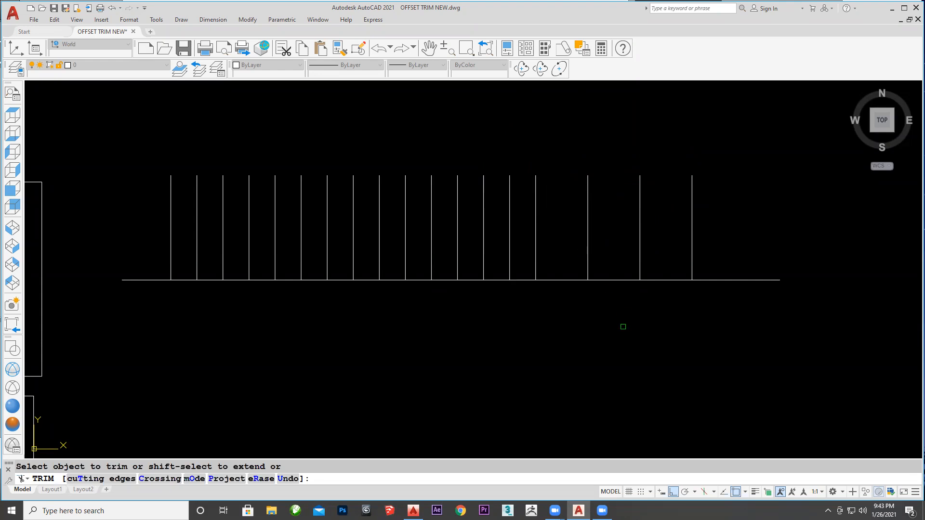
key("Escape")
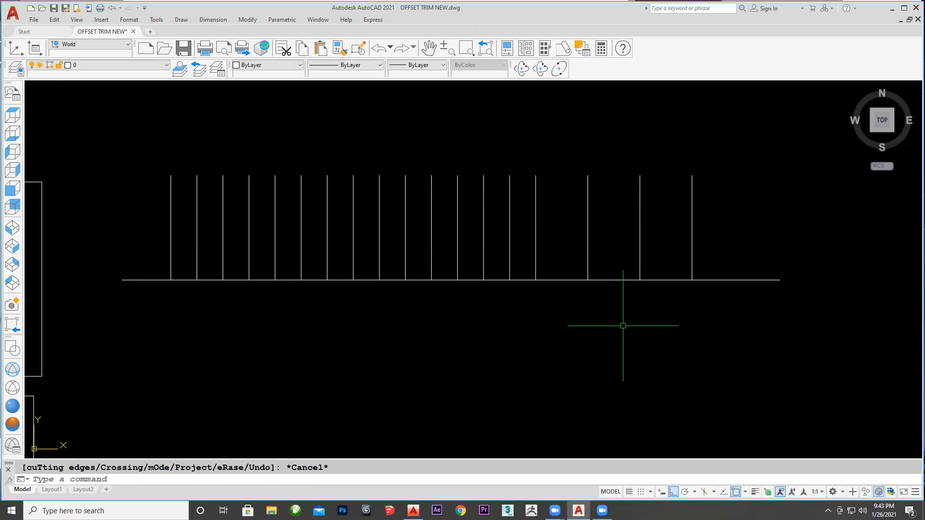
Lasso-select vertical lines at the group's right end, switch to AutoCAD 2016's Drawing1, and lasso-select and deselect the rightmost lines there
middle_click_drag(761, 314, 434, 287)
mouse_move(674, 177)
left_mouse_down()
mouse_move(744, 202)
mouse_move(696, 315)
mouse_move(555, 274)
mouse_move(420, 344)
mouse_move(289, 339)
mouse_move(265, 318)
mouse_move(237, 224)
mouse_move(295, 115)
mouse_move(363, 117)
left_mouse_up()
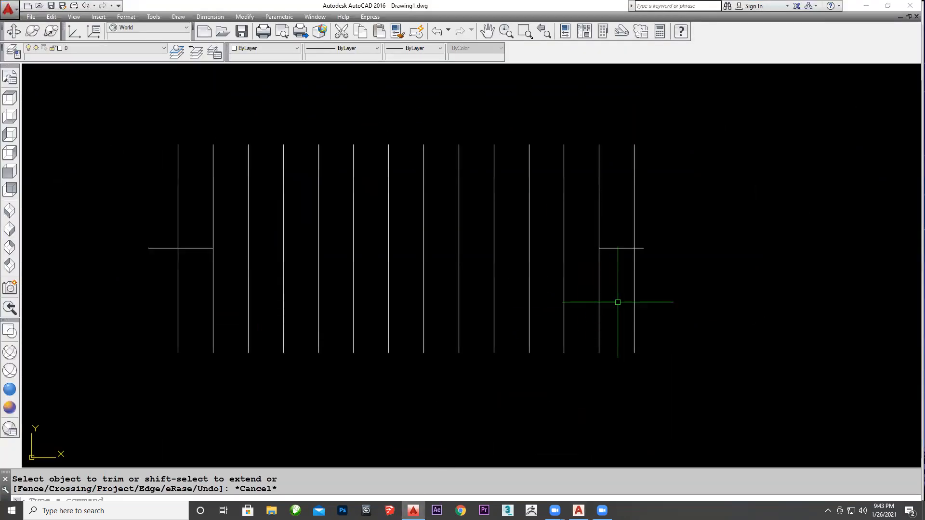
mouse_move(778, 168)
left_mouse_down()
mouse_move(774, 254)
mouse_move(602, 390)
mouse_move(553, 223)
mouse_move(673, 119)
mouse_move(673, 128)
left_mouse_up()
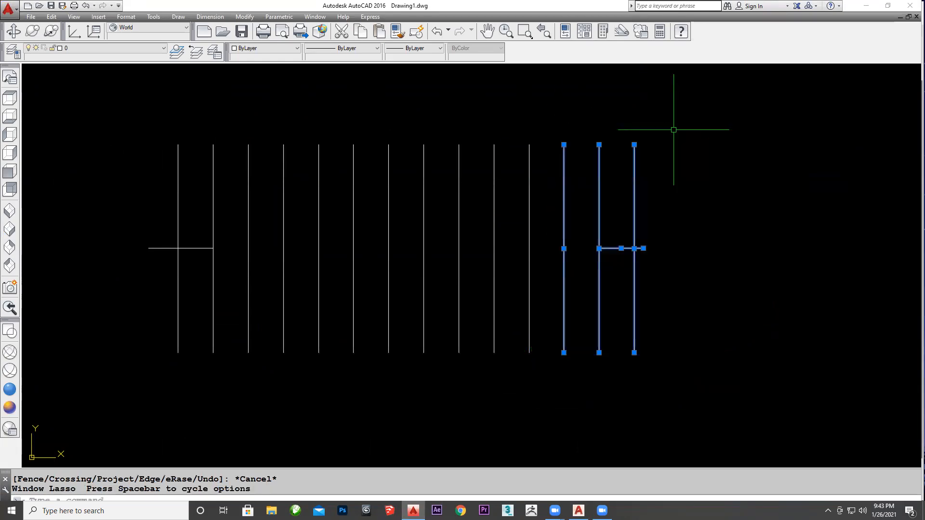
key("Escape")
Try to trim the lines in Drawing1 with a crossing window, using all objects as cutting edges
type("te co")
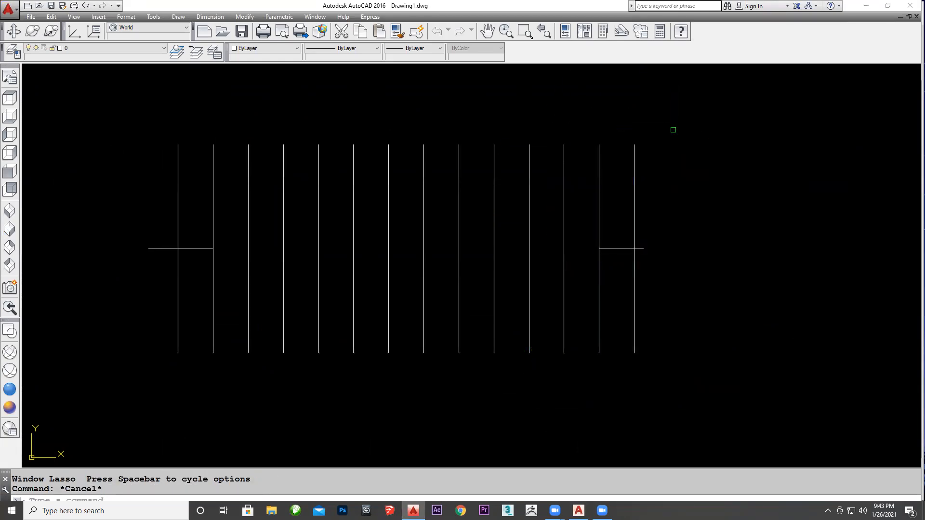
type("r")
key("Return")
key("Return")
left_click(695, 142)
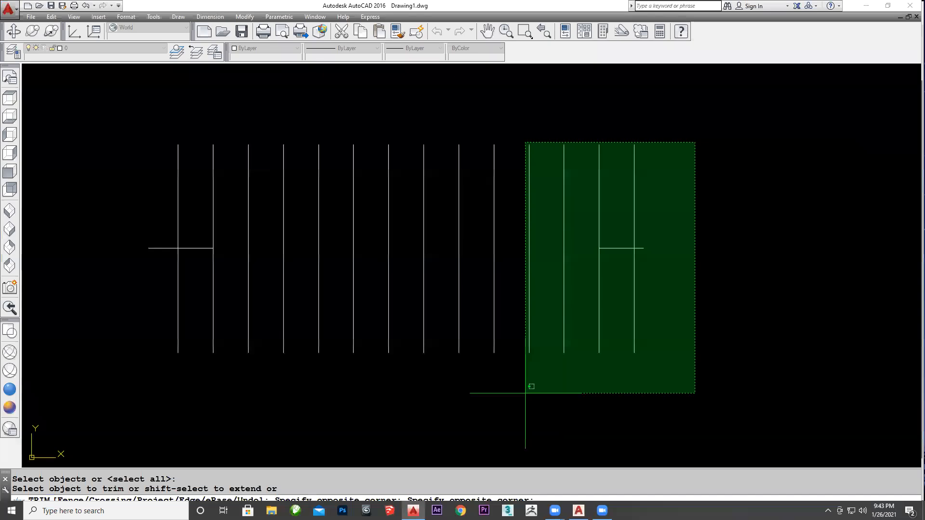
left_click(747, 332)
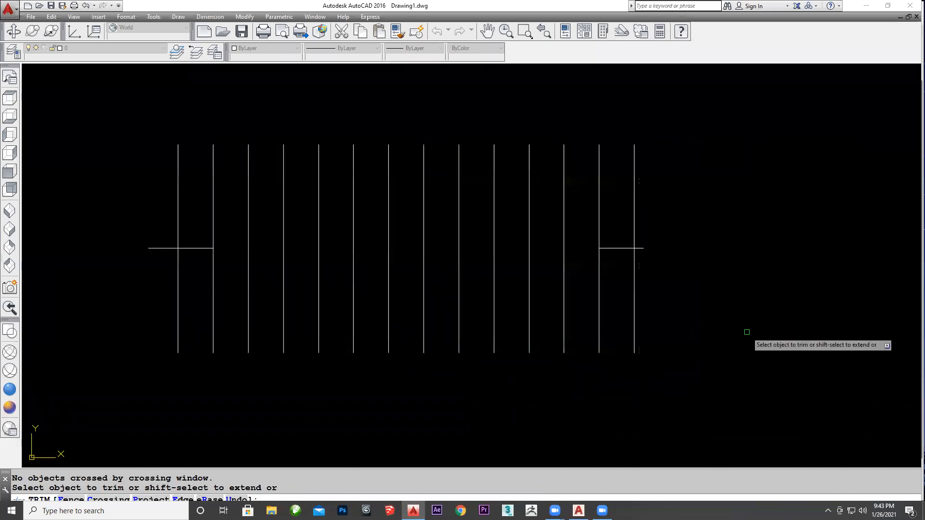
key("Escape")
Switch back to the OFFSET TRIM NEW drawing in AutoCAD 2021, clear the selection, and trim away the remaining alternate vertical lines freehand
left_click(578, 511)
mouse_move(447, 304)
middle_mouse_down()
mouse_move(605, 307)
mouse_move(772, 288)
middle_mouse_up()
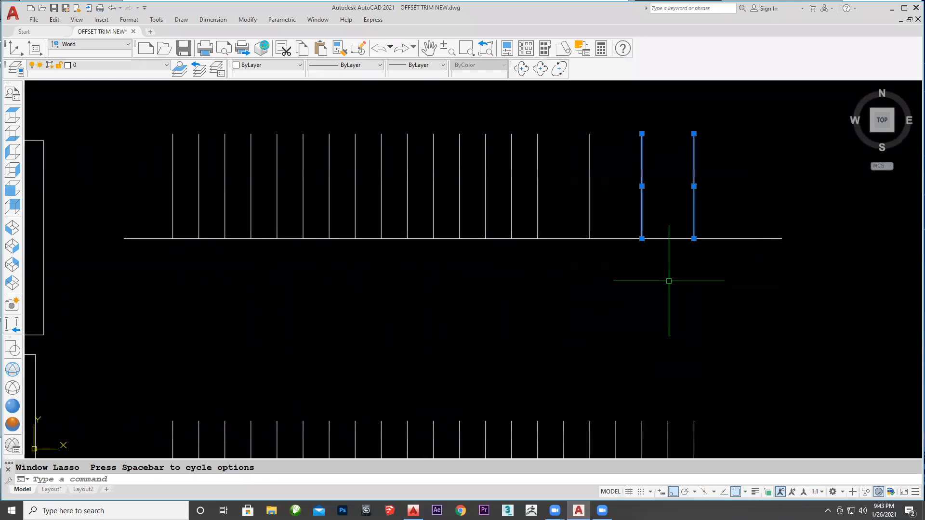
middle_click_drag(621, 280, 667, 324)
key("Escape")
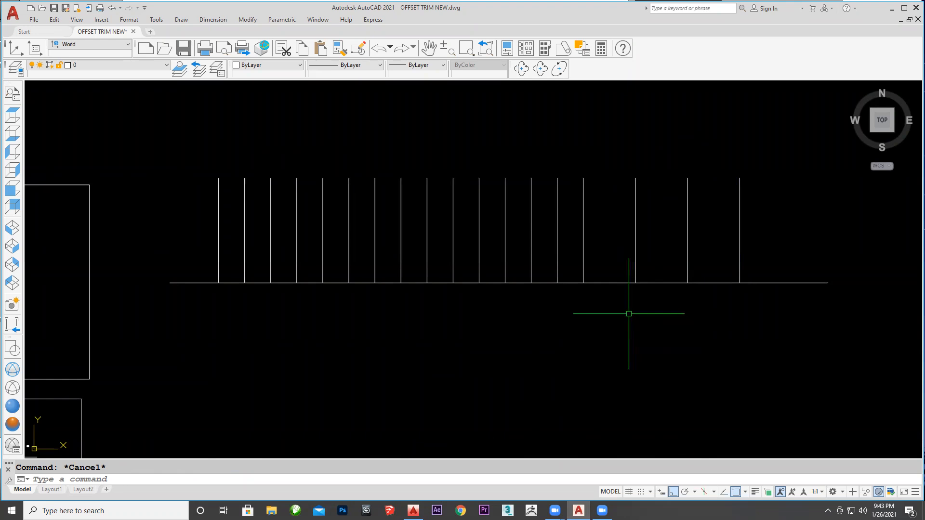
type("tr")
key("Return")
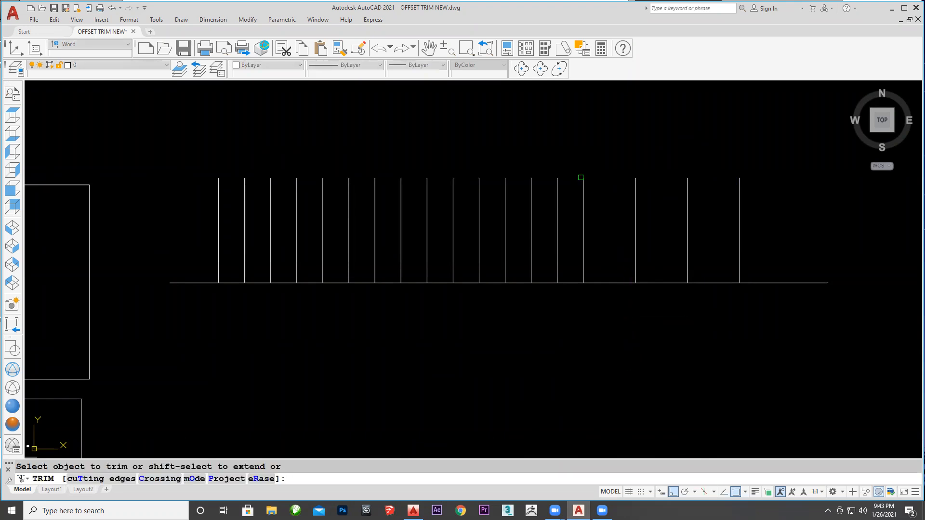
mouse_move(572, 159)
left_mouse_down()
mouse_move(553, 193)
mouse_move(480, 163)
mouse_move(452, 184)
mouse_move(420, 159)
mouse_move(386, 158)
mouse_move(348, 188)
mouse_move(262, 154)
mouse_move(238, 180)
mouse_move(229, 142)
left_mouse_up()
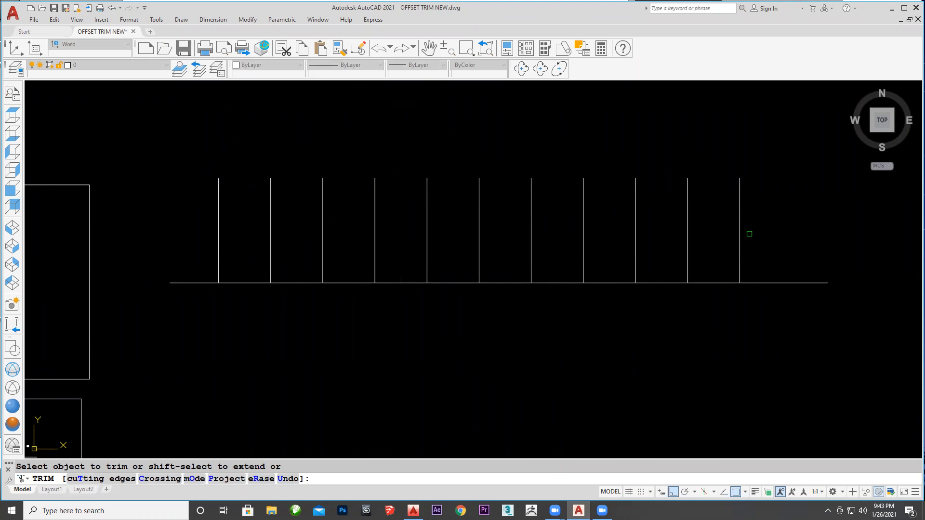
key("Escape")
Stretch the lower ends of the second group's vertical lines straight down past the horizontal line, excluding the horizontal line from the selection
scroll(749, 234, "down", 2)
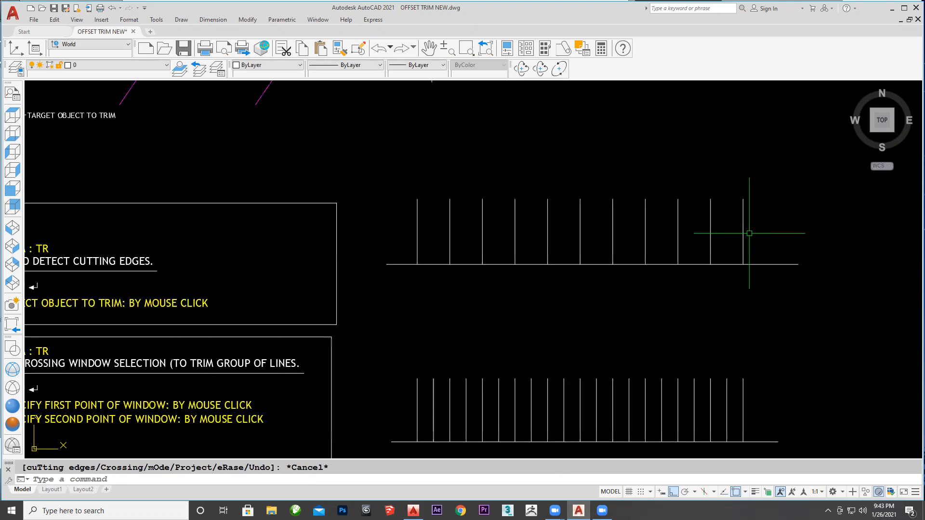
middle_click_drag(764, 267, 753, 112)
type("s")
key("Return")
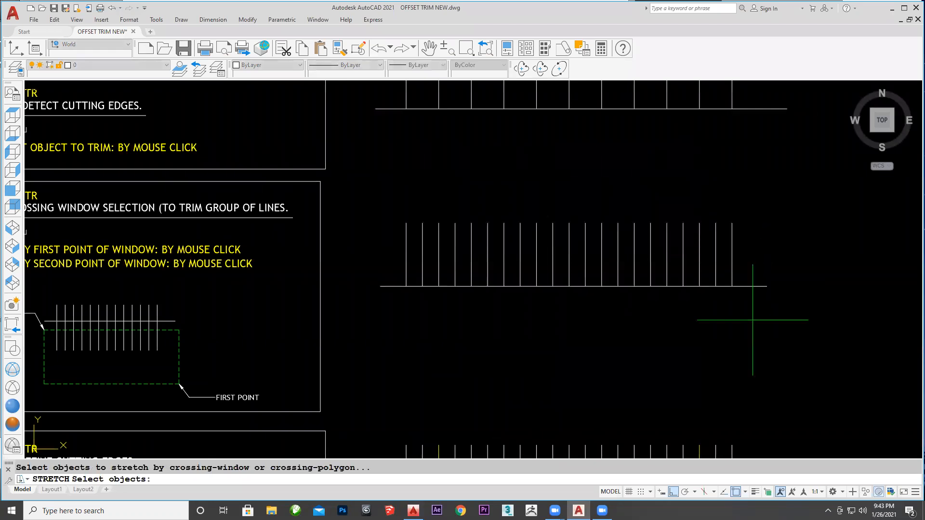
left_click(753, 319)
left_click(400, 272)
left_click(392, 284, "shift")
key("Return")
left_click(806, 231)
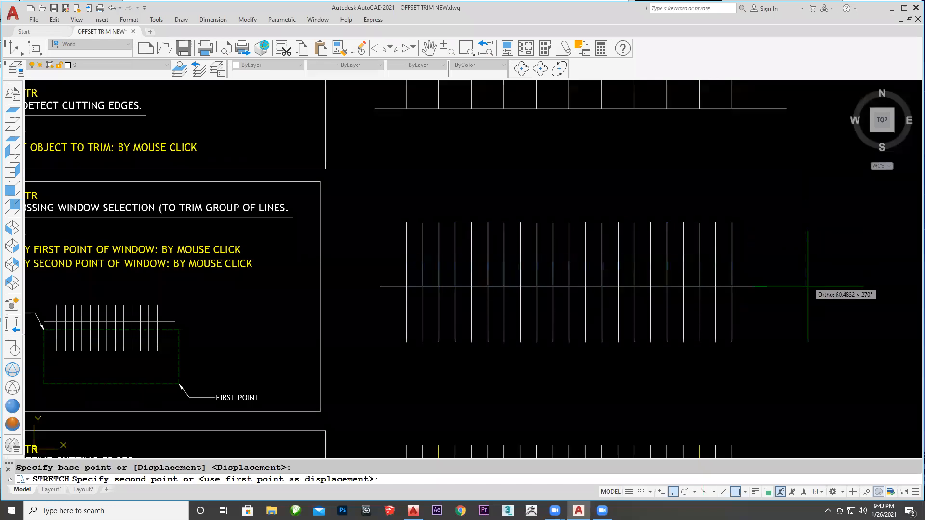
left_click(808, 312)
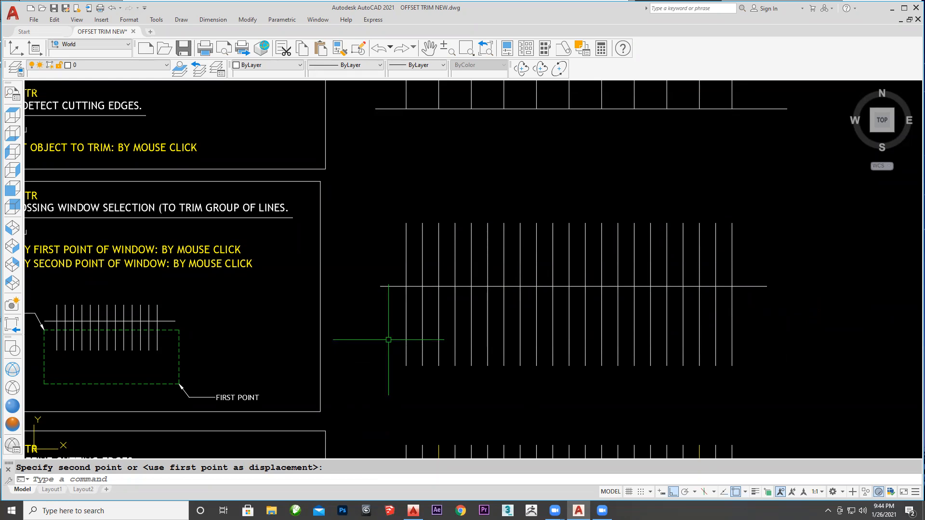
Trim the second group's horizontal line between user-defined cutting edges: the third vertical line from the left and the second from the right
type("TR")
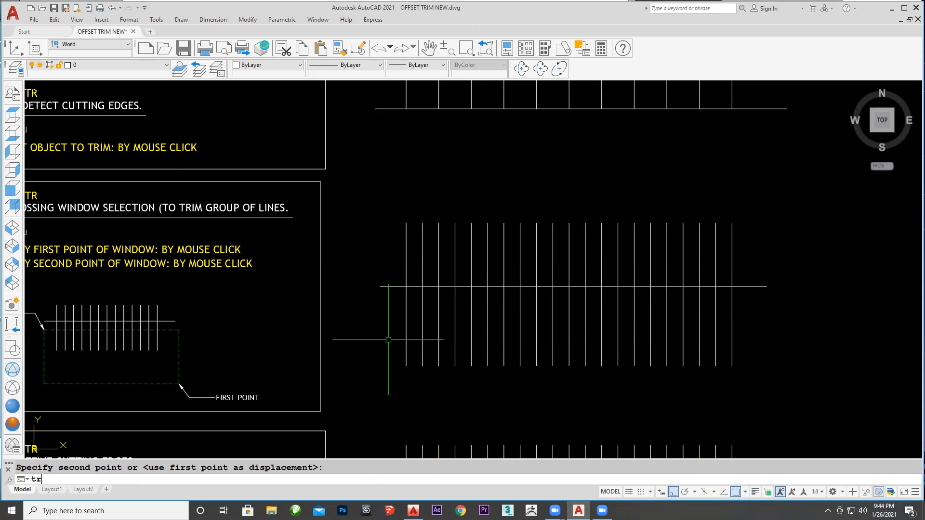
key("Return")
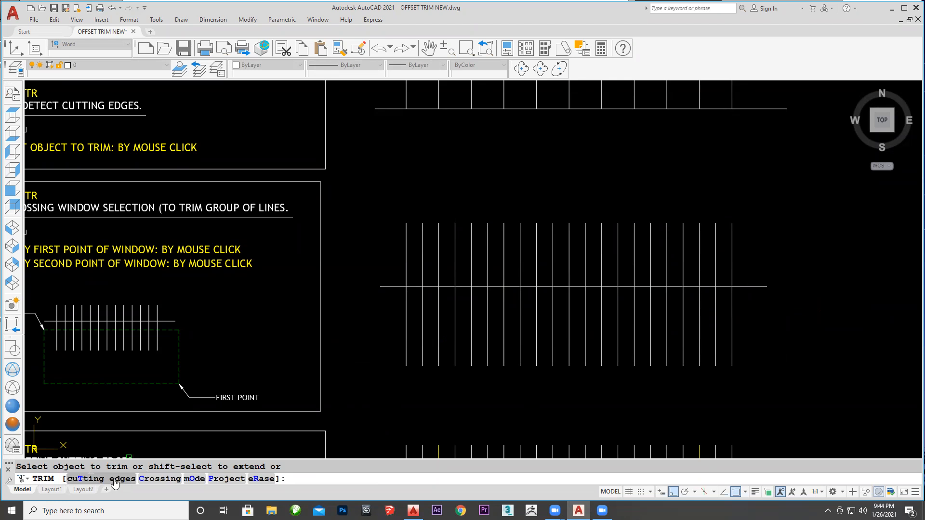
mouse_move(358, 200)
middle_mouse_down()
mouse_move(461, 159)
mouse_move(446, 132)
middle_mouse_up()
middle_click_drag(556, 206, 539, 225)
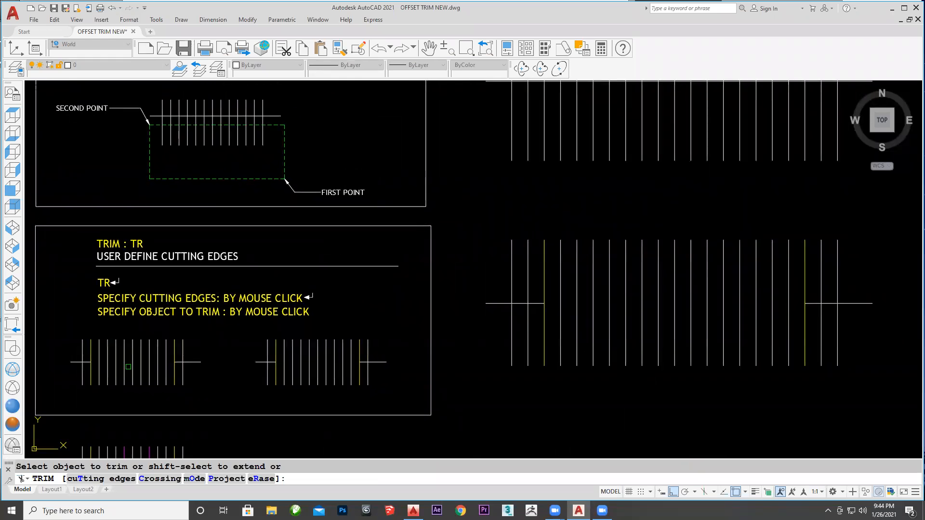
left_click(544, 249)
middle_click_drag(719, 146, 622, 326)
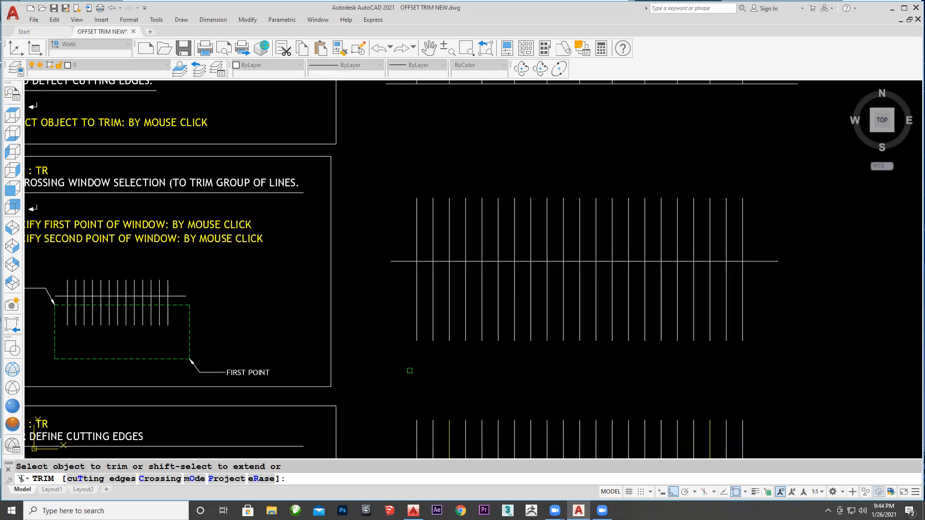
type("t")
key("Return")
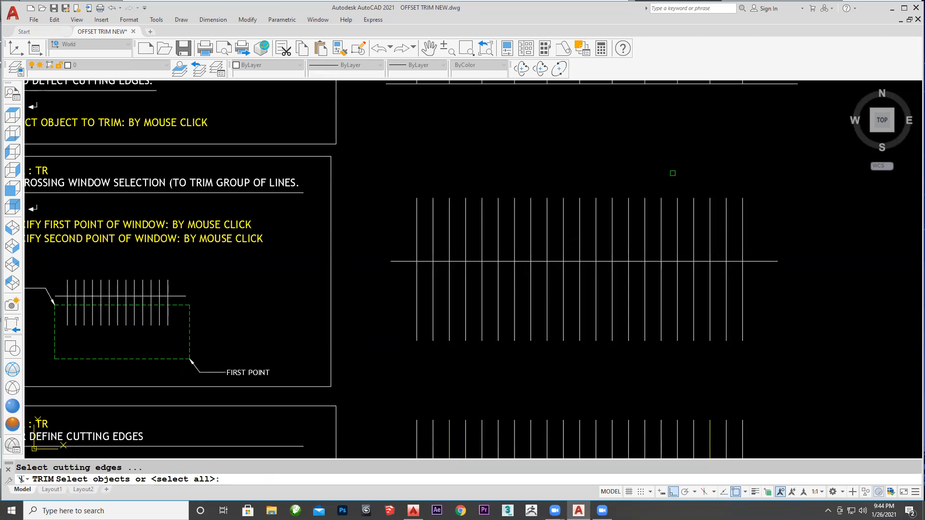
left_click(725, 207)
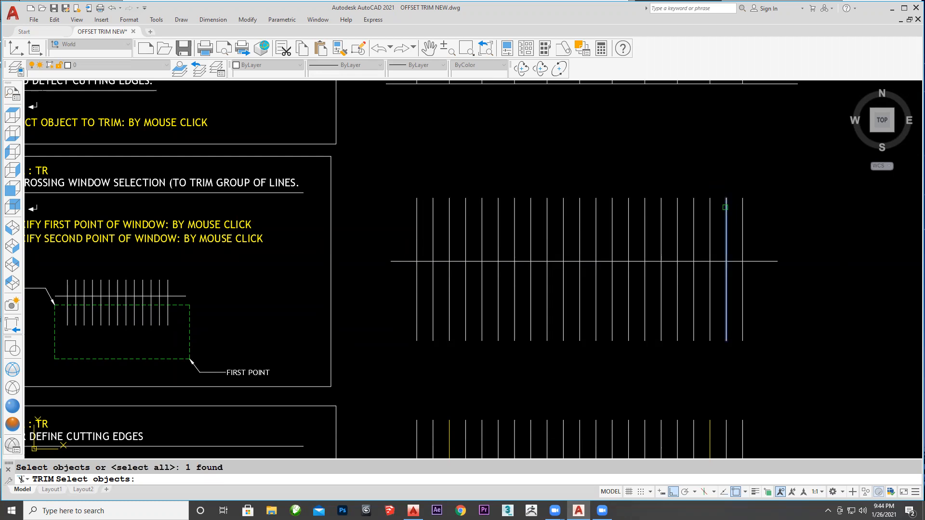
left_click(449, 211)
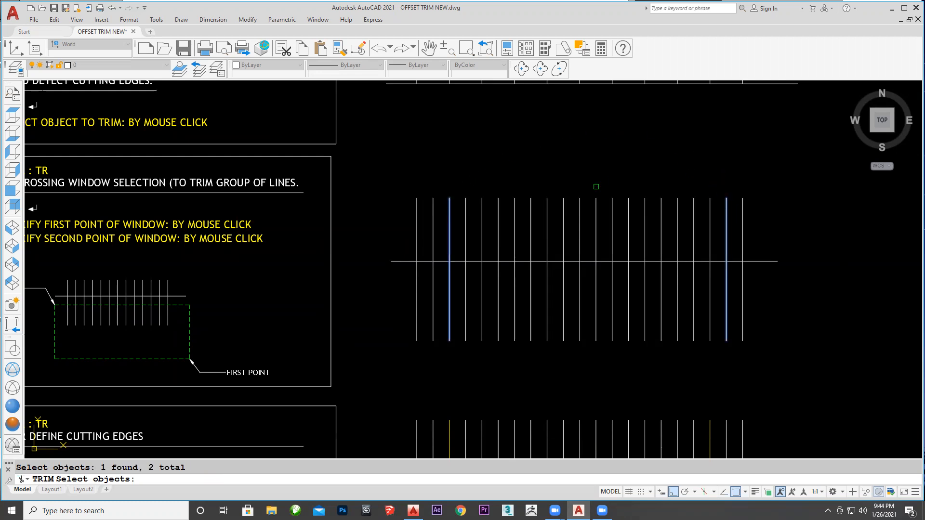
key("Return")
left_click(571, 261)
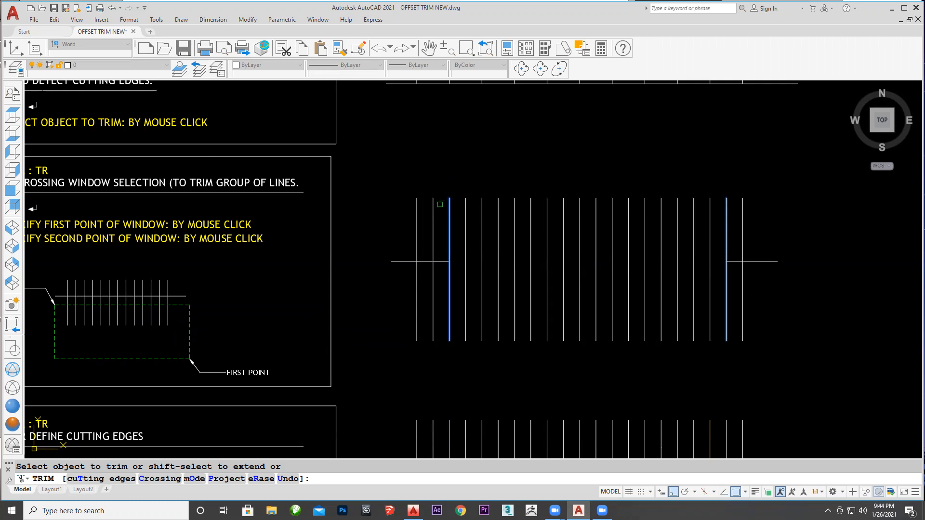
key("Escape")
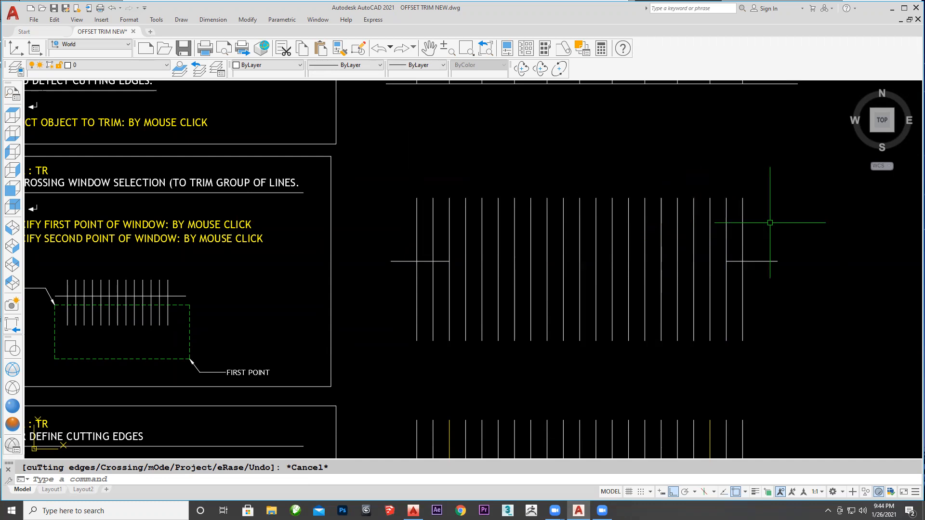
Examine the trim practice groups and the dimensioned 120-unit square tile pattern exercises in the drawing
scroll(780, 226, "down", 1)
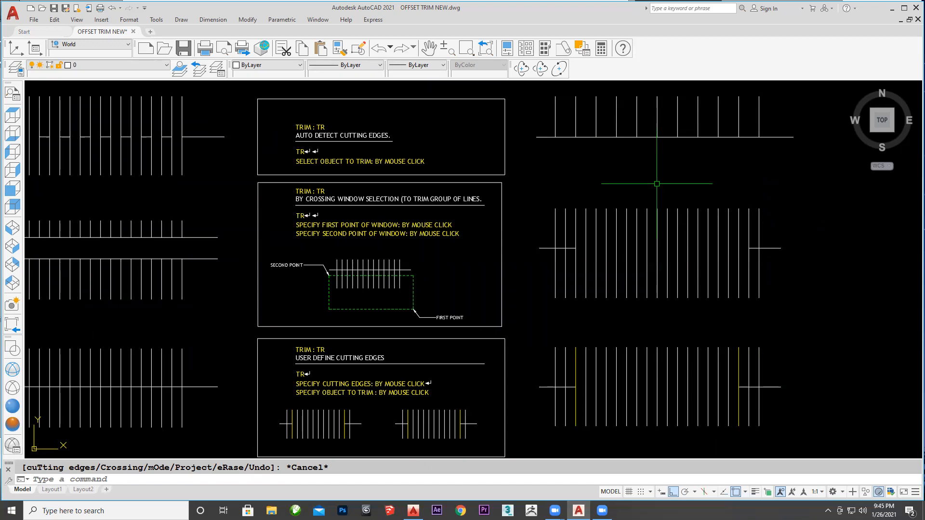
middle_click_drag(659, 166, 614, 227)
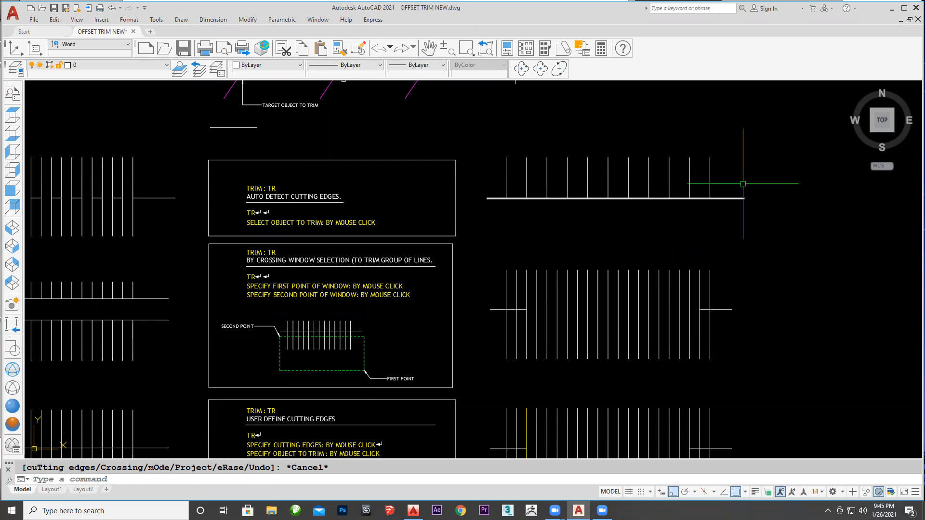
middle_click_drag(743, 161, 423, 194)
scroll(582, 248, "down", 4)
scroll(536, 260, "up", 5)
scroll(519, 228, "up", 4)
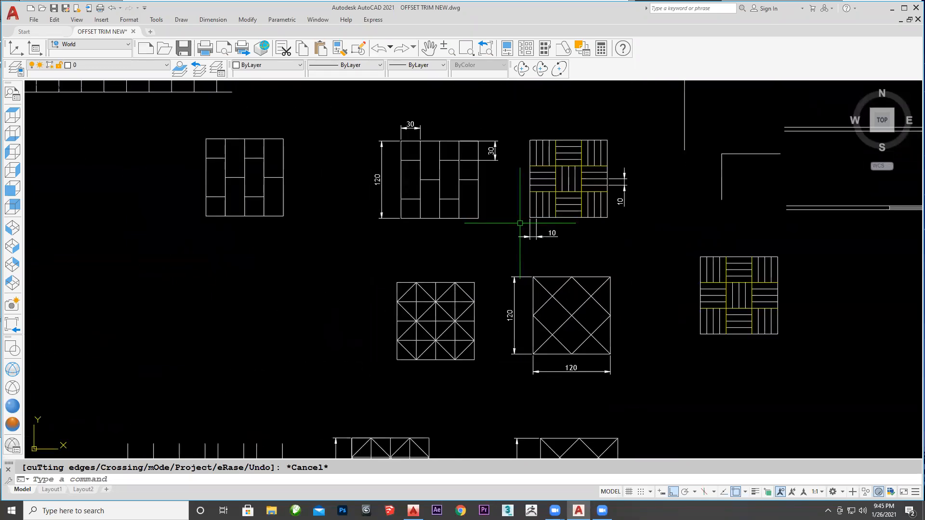
scroll(413, 160, "up", 3)
middle_click_drag(442, 160, 398, 234)
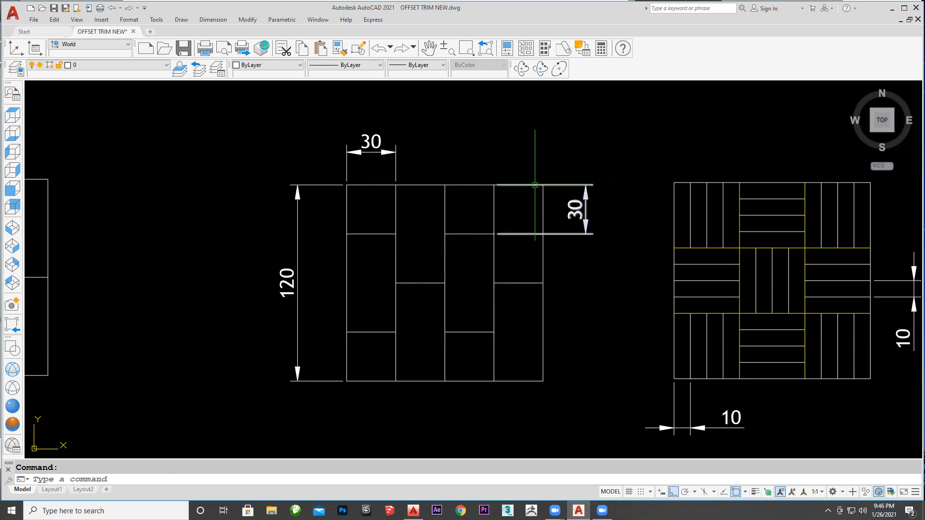
scroll(259, 253, "down", 2)
middle_click_drag(260, 257, 457, 250)
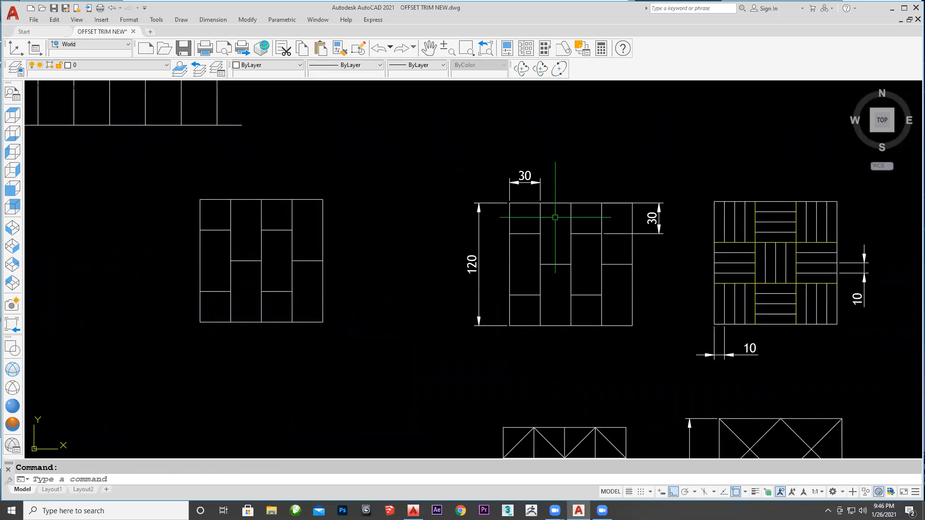
Delete the existing undimensioned copy of the staggered tile pattern beside the dimensioned one
left_click(394, 181)
left_click(206, 337)
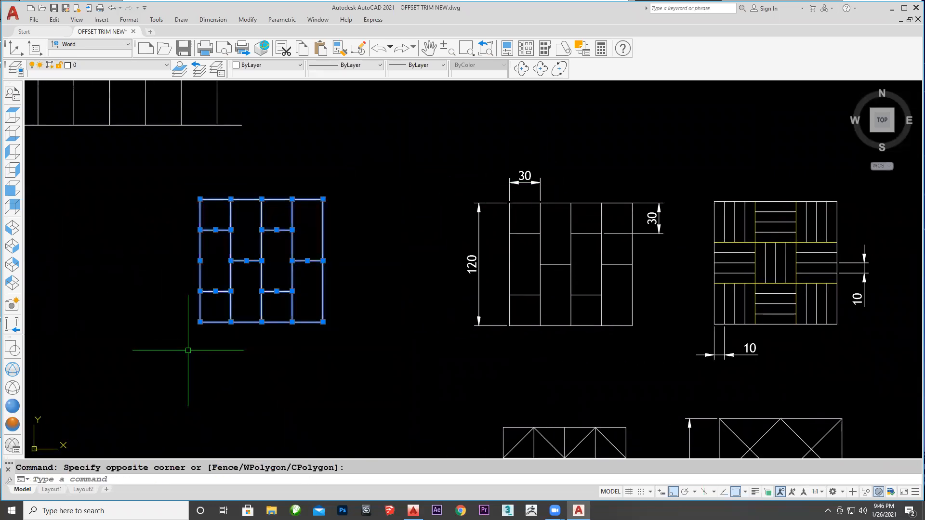
key("Delete")
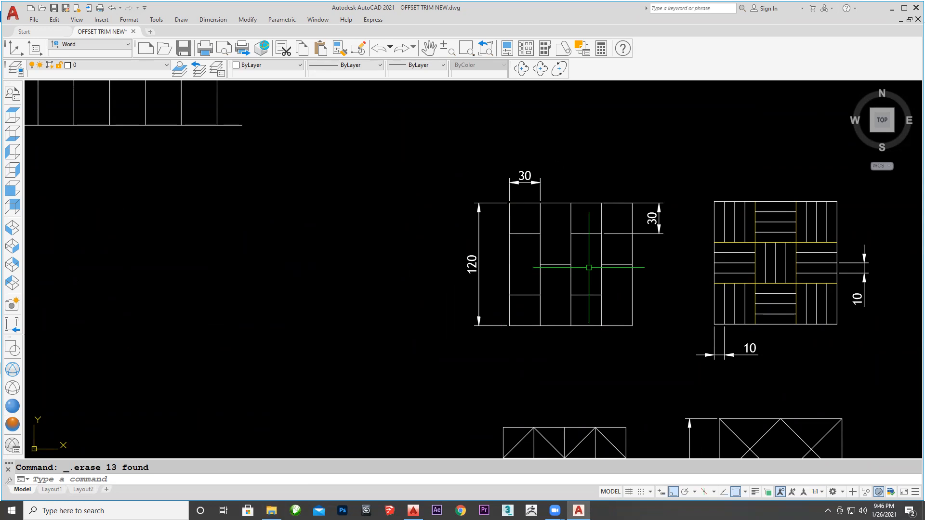
Draw a 120-unit vertical line upward beside the dimensioned staggered pattern and continue it 120 units to the left
scroll(589, 267, "up", 2)
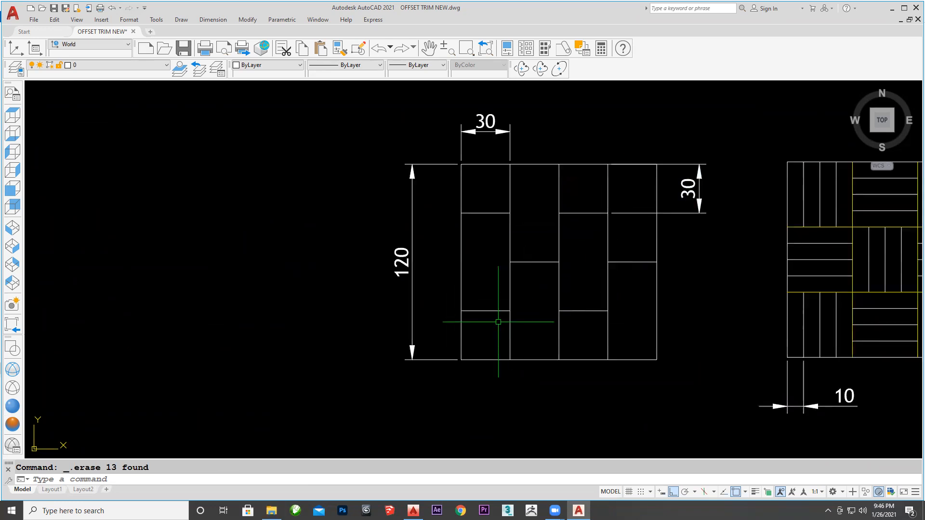
type("l")
key("Return")
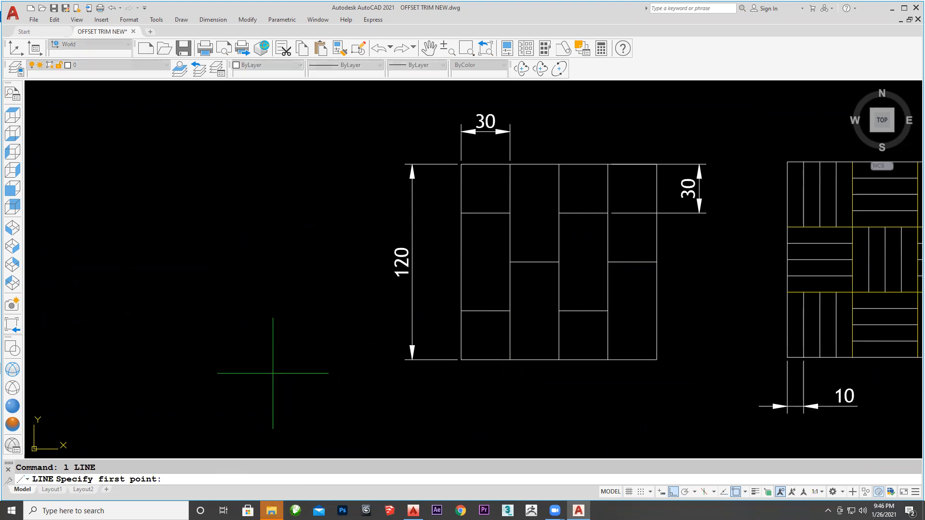
left_click(273, 374)
type("120")
key("Return")
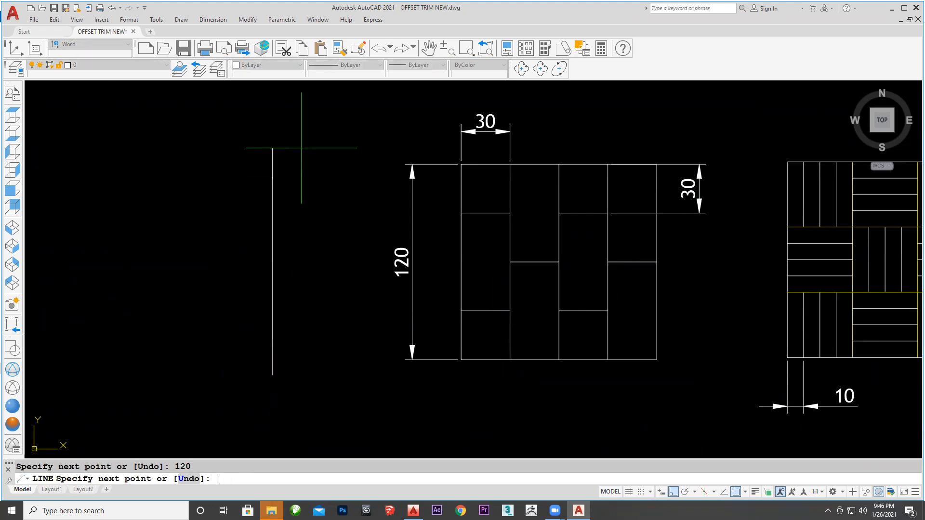
type("12")
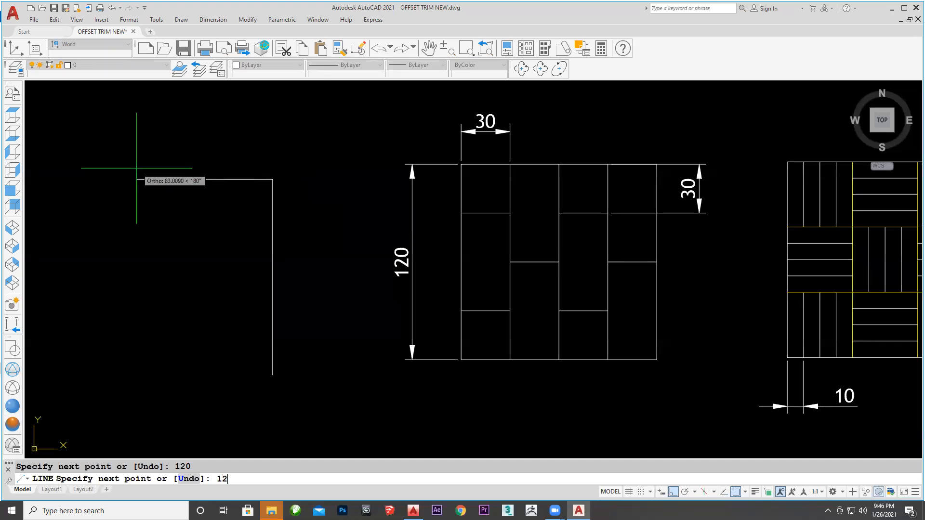
type("0")
key("Return")
key("Return")
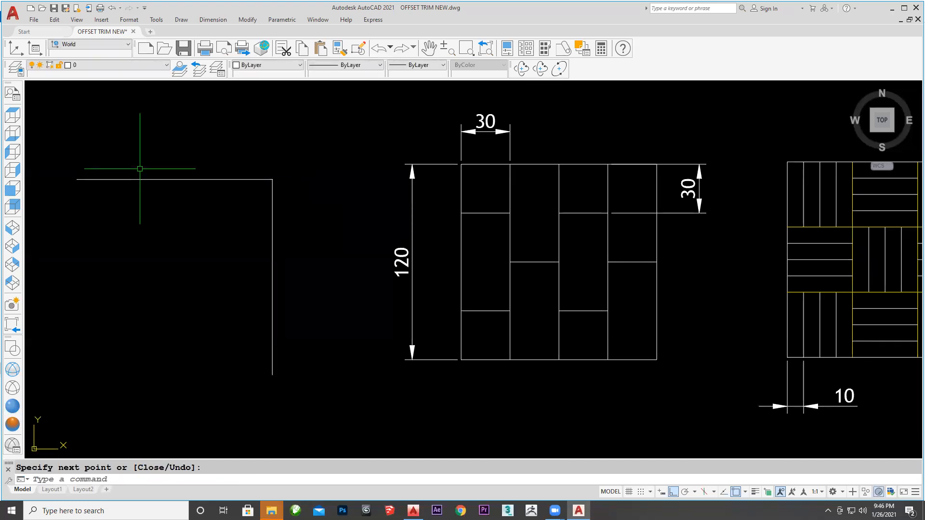
Offset the top horizontal line downward by 30 with the Multiple option to make four parallel copies across the square
type("o")
key("Return")
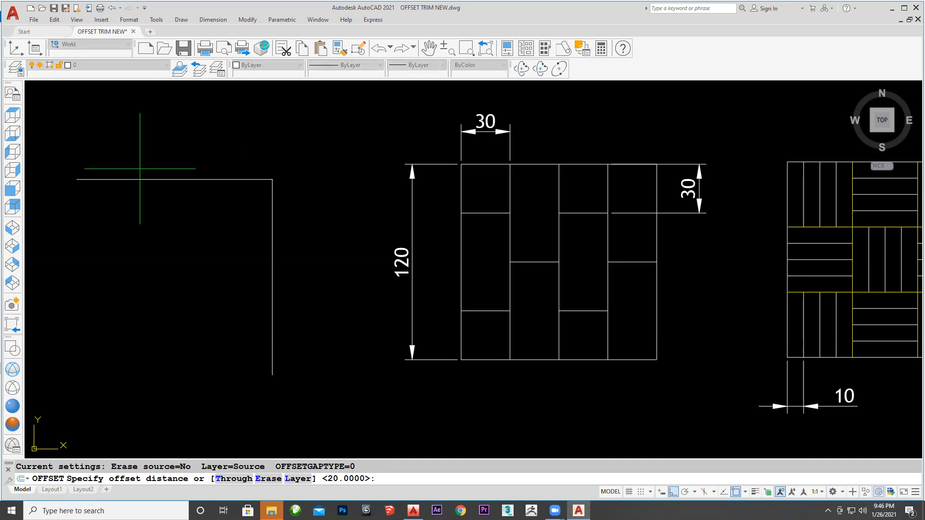
type("30")
key("Return")
left_click(146, 180)
type("m")
key("Return")
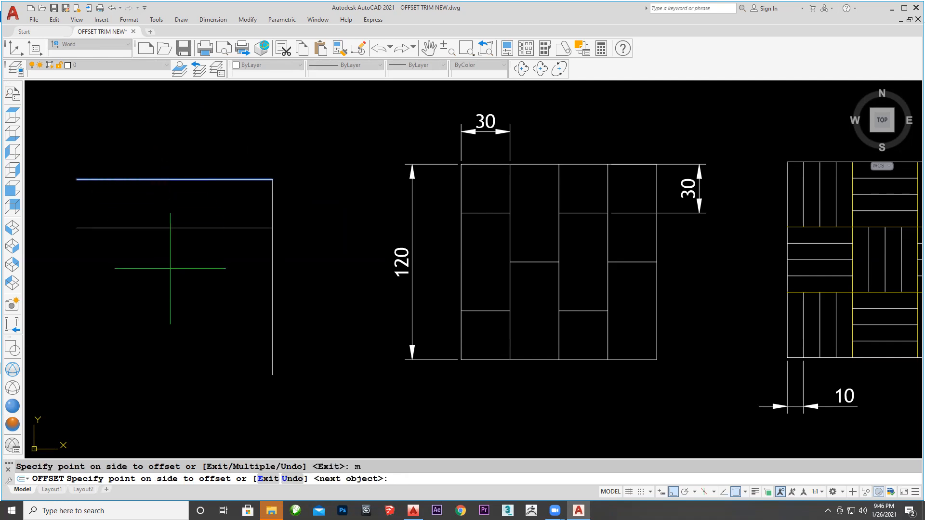
left_click(170, 268)
left_click(172, 282)
left_click(174, 304)
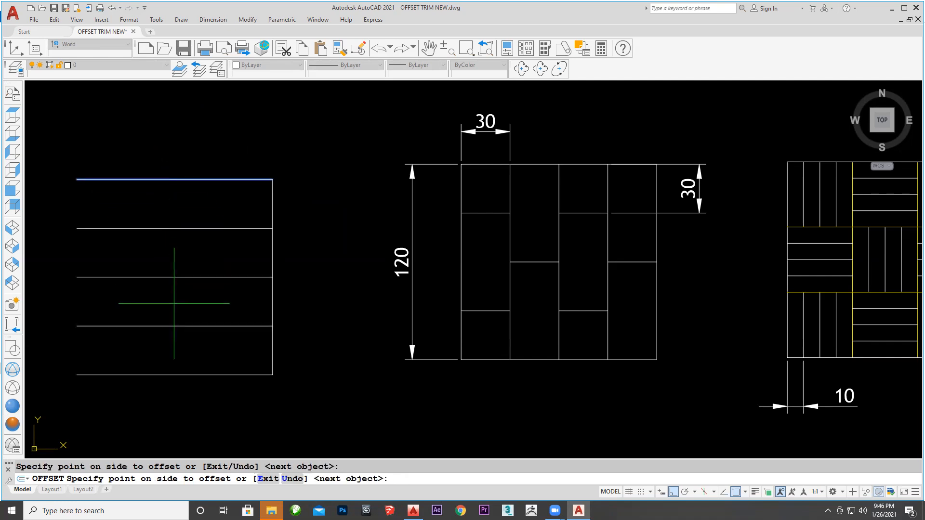
middle_click_drag(222, 333, 324, 247)
type("u")
key("Return")
left_click(313, 187)
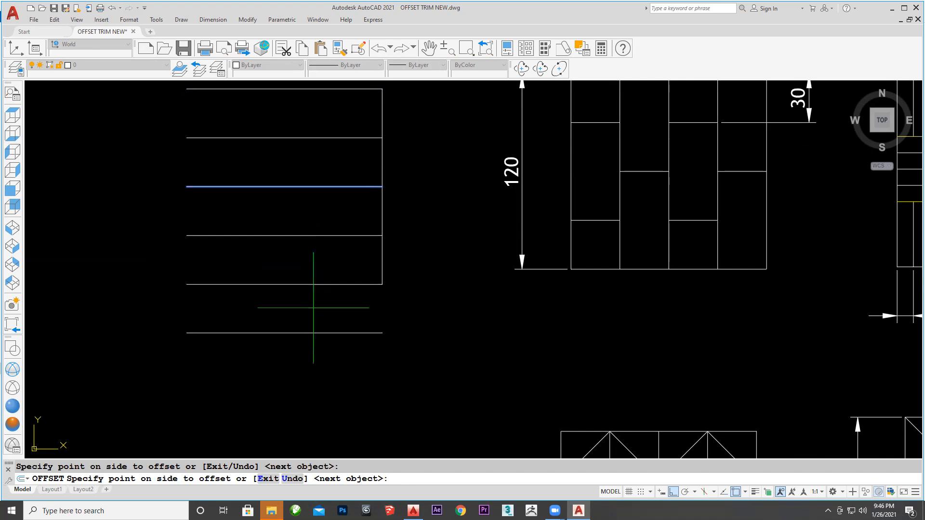
left_click(313, 308)
Offset the right vertical line leftward at the 30-unit spacing to make four copies that complete the grid
left_click(380, 255)
left_click(301, 263)
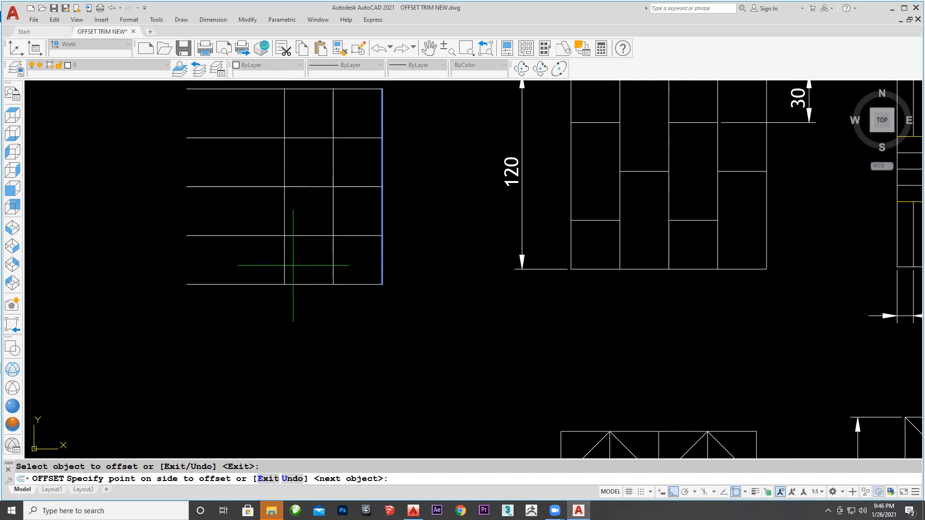
left_click(254, 267)
key("Return")
middle_click_drag(238, 225, 233, 286)
key("Escape")
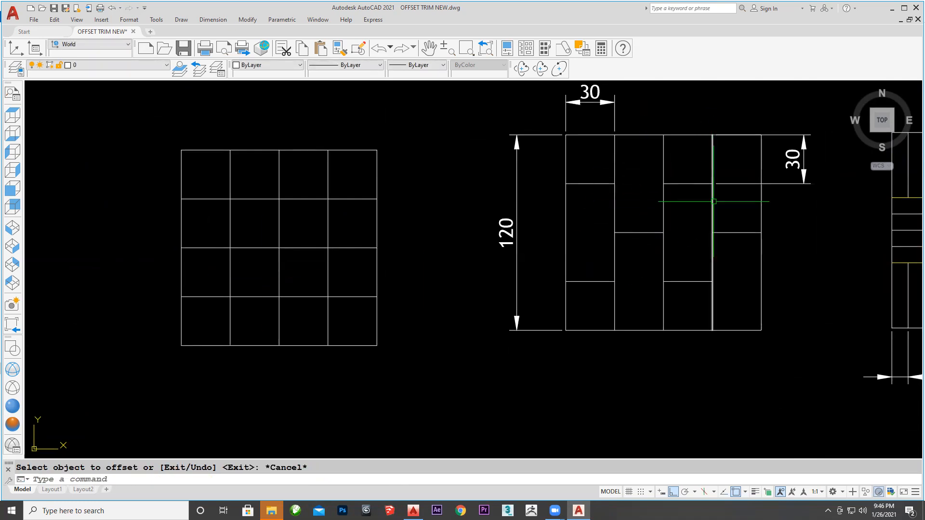
Trim the grid's first inner horizontal line in the second and fourth columns, and the middle one in the first and third columns
scroll(652, 149, "up", 5)
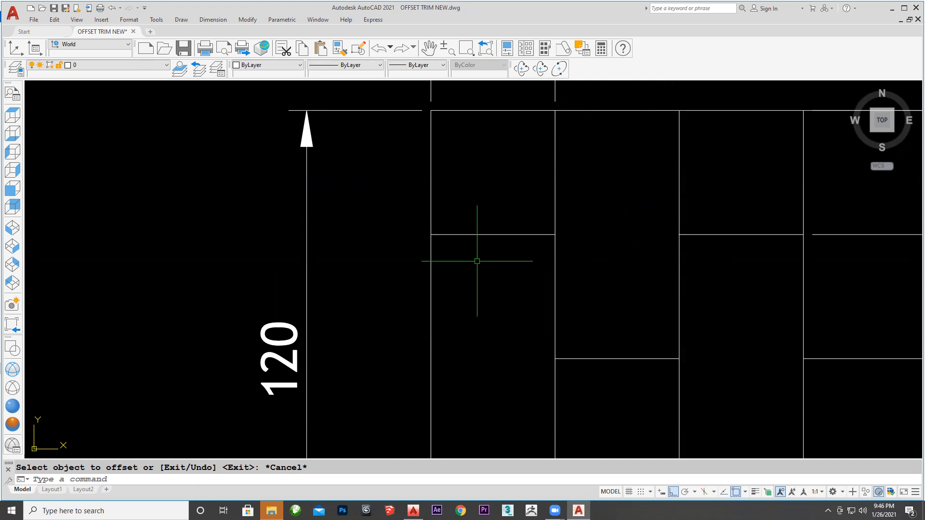
scroll(337, 281, "down", 4)
middle_click_drag(337, 281, 544, 237)
scroll(597, 234, "down", 2)
type("tr")
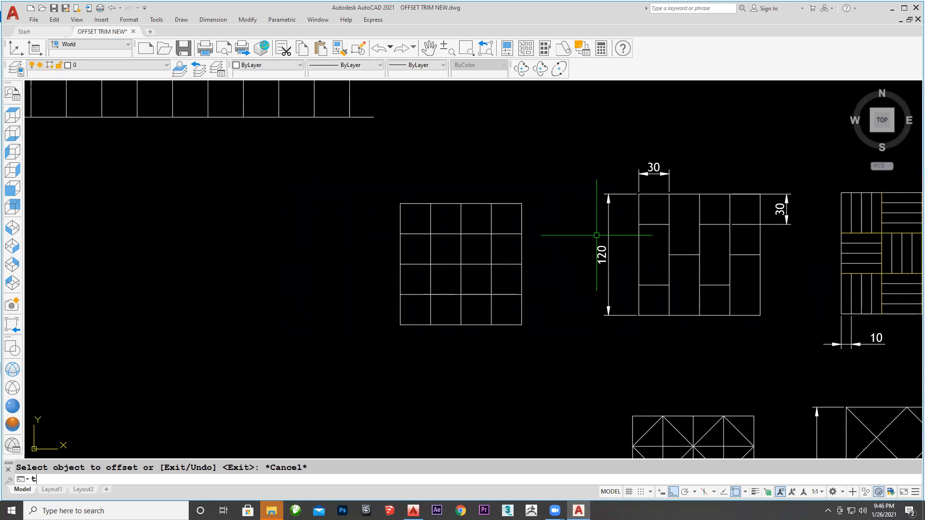
key("Return")
scroll(441, 251, "up", 2)
left_click(446, 224)
left_click(537, 223)
left_click(506, 271)
left_click(407, 273)
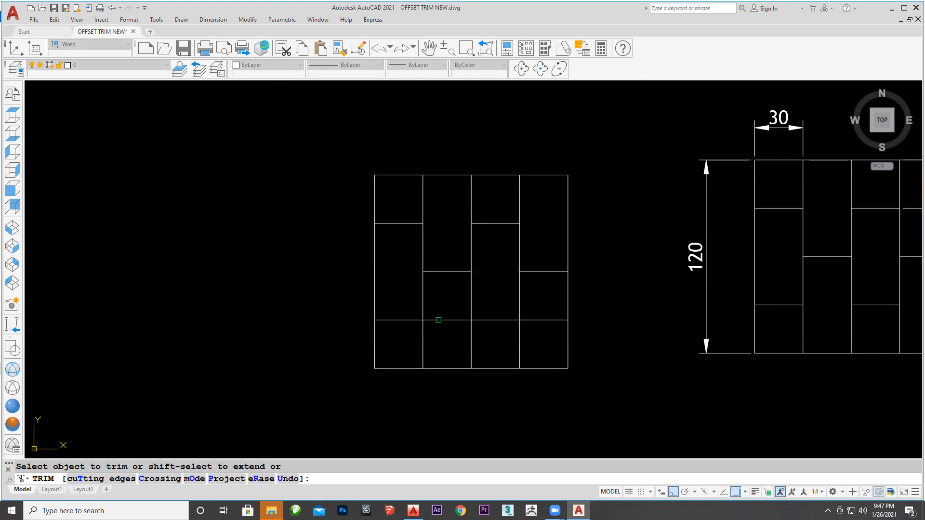
Trim the grid's lowest inner horizontal line in the second and fourth columns, matching the dimensioned reference pattern
left_click(440, 322)
left_click(451, 313)
left_click(539, 320)
scroll(610, 315, "down", 2)
middle_click_drag(612, 315, 426, 311)
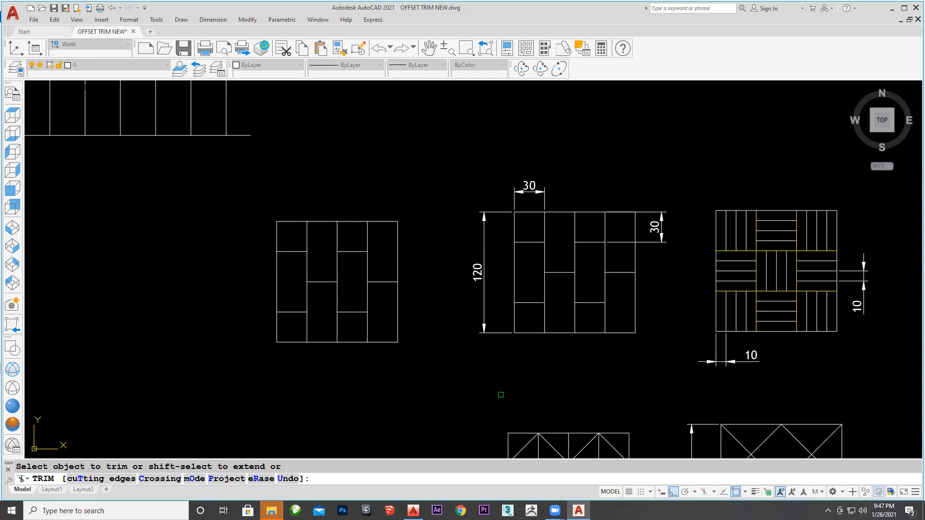
key("Escape")
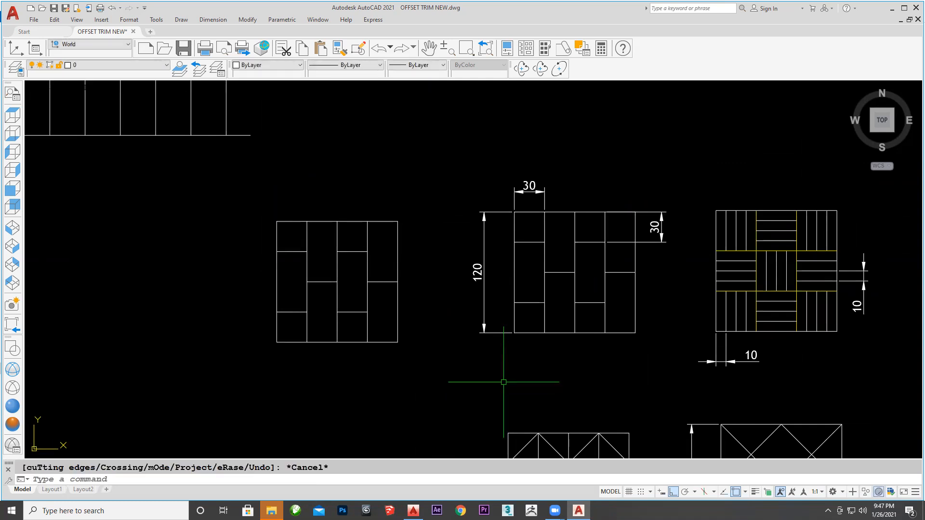
Delete the two L-shaped line pairs to the right of the dimensioned basket-weave pattern
middle_click_drag(757, 268, 413, 259)
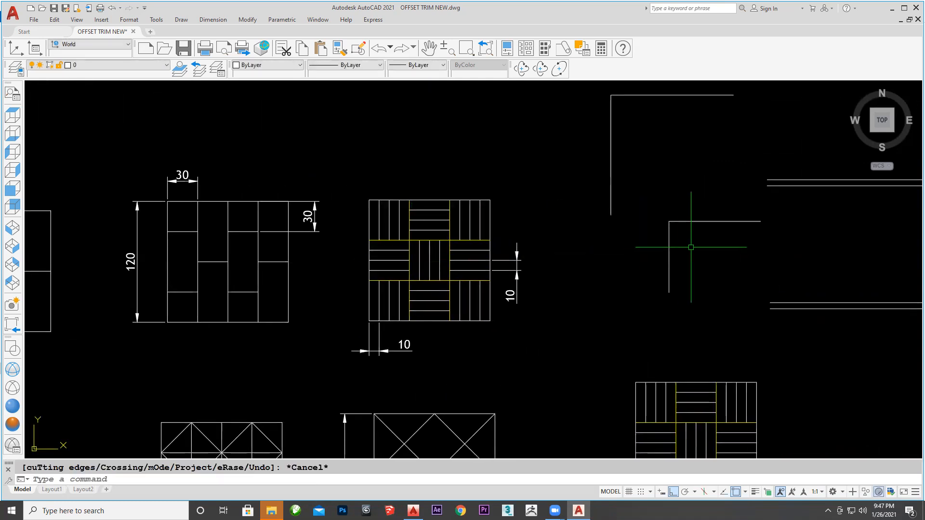
middle_click_drag(688, 244, 669, 289)
left_click(676, 339)
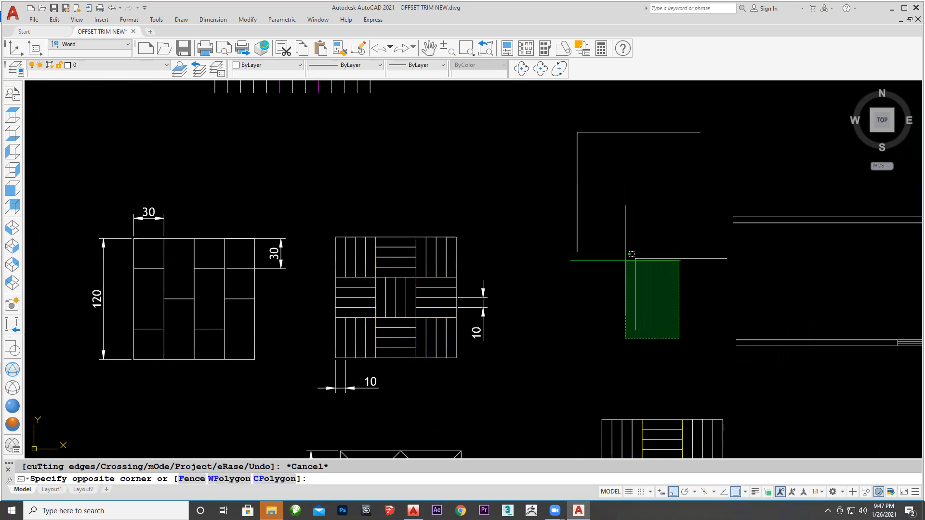
left_click(573, 123)
key("Delete")
Draw a 120-unit vertical line upward to the right of the basket-weave pattern and continue it 120 units to the right
middle_click_drag(431, 287, 458, 219)
scroll(456, 218, "up", 2)
scroll(457, 218, "down", 1)
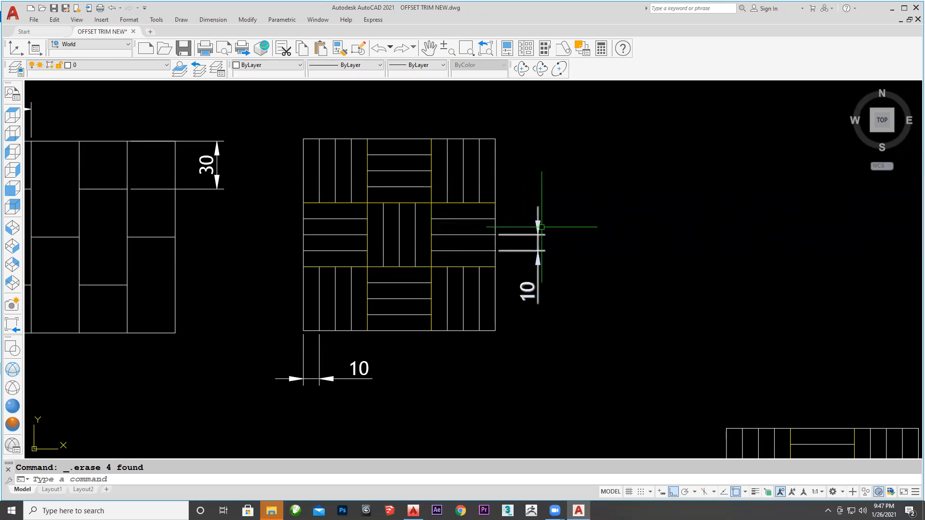
type("l")
key("Return")
left_click(644, 333)
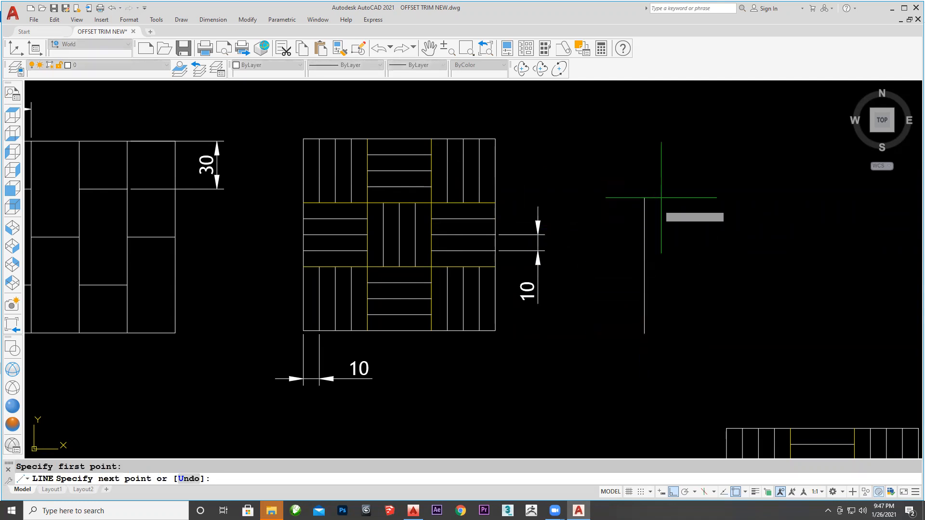
type("120")
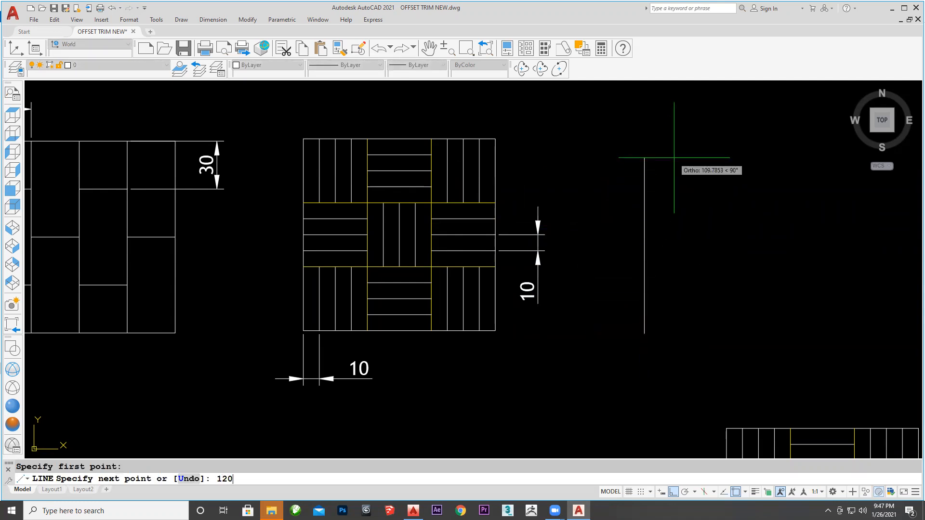
key("Return")
type("120")
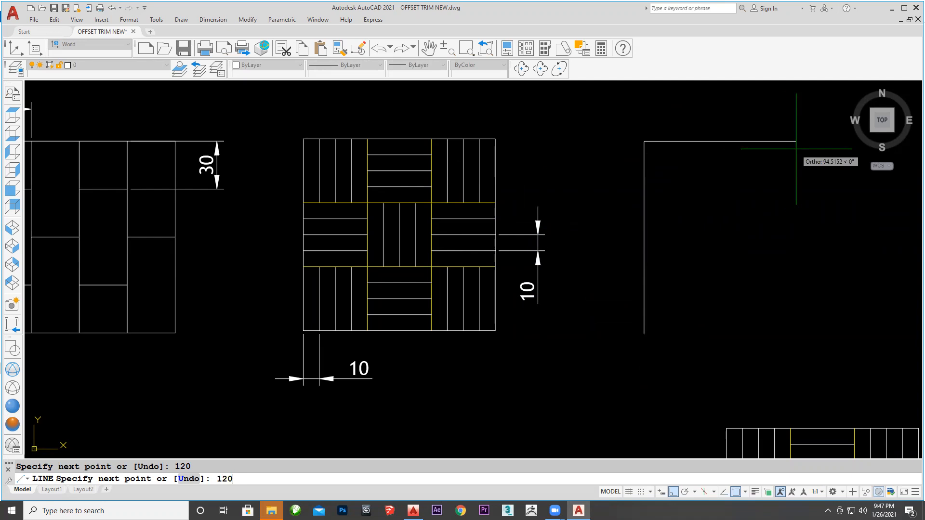
key("Return")
key("Return")
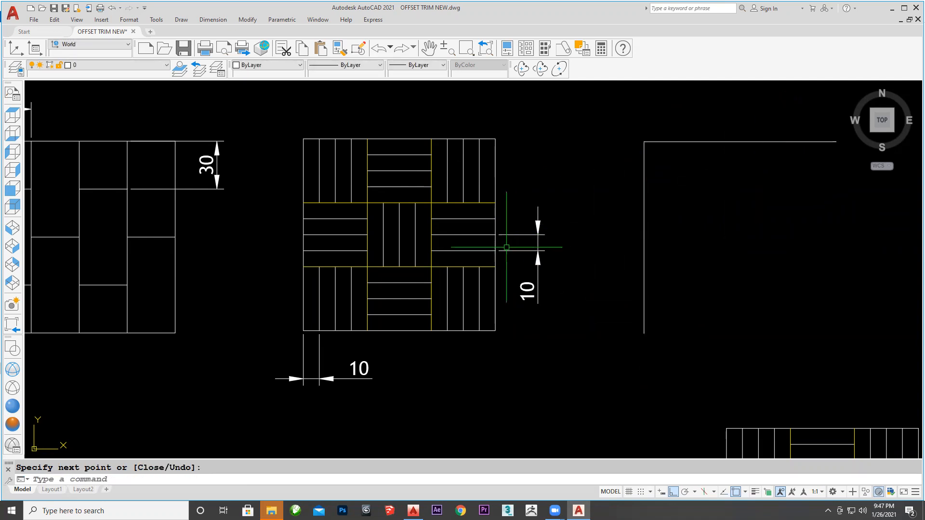
Offset the 120-unit top line downward repeatedly at 10-unit spacing, making 12 copies down to the vertical line's lower end
type("o")
key("Return")
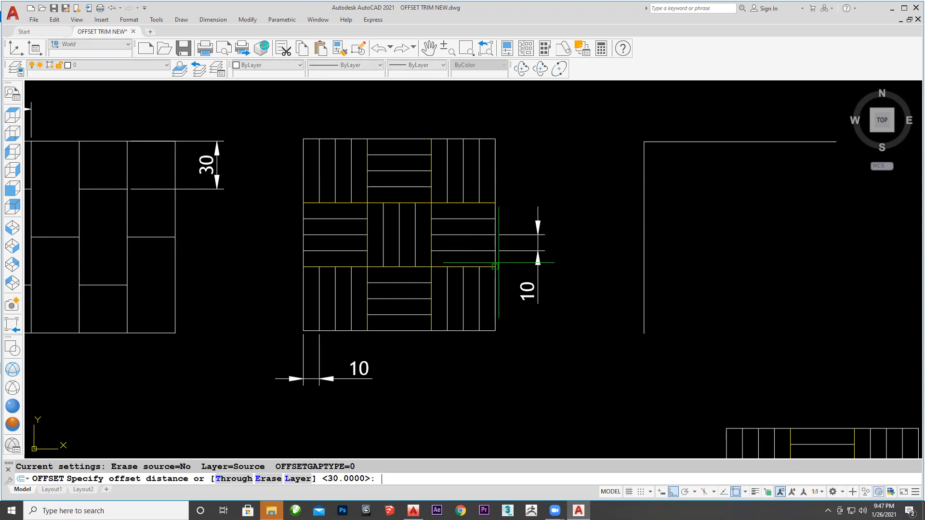
type("10")
key("Return")
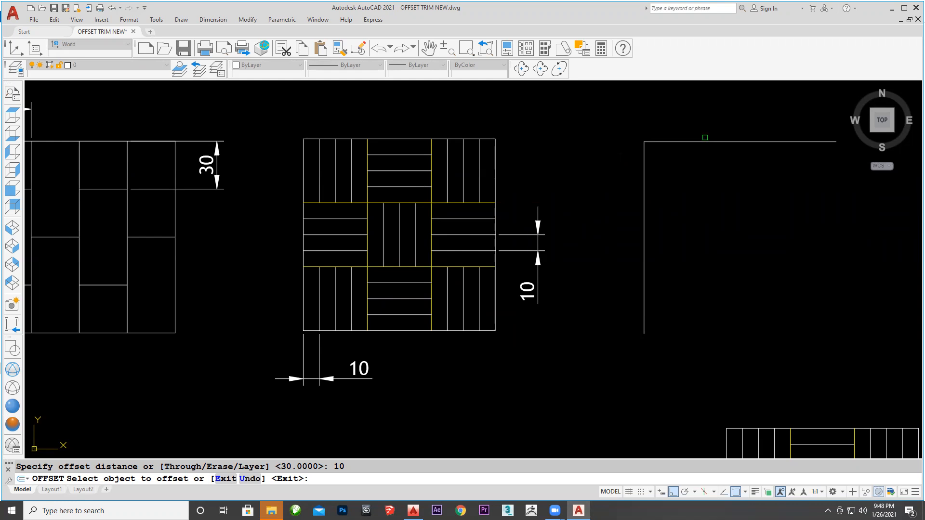
left_click(503, 236)
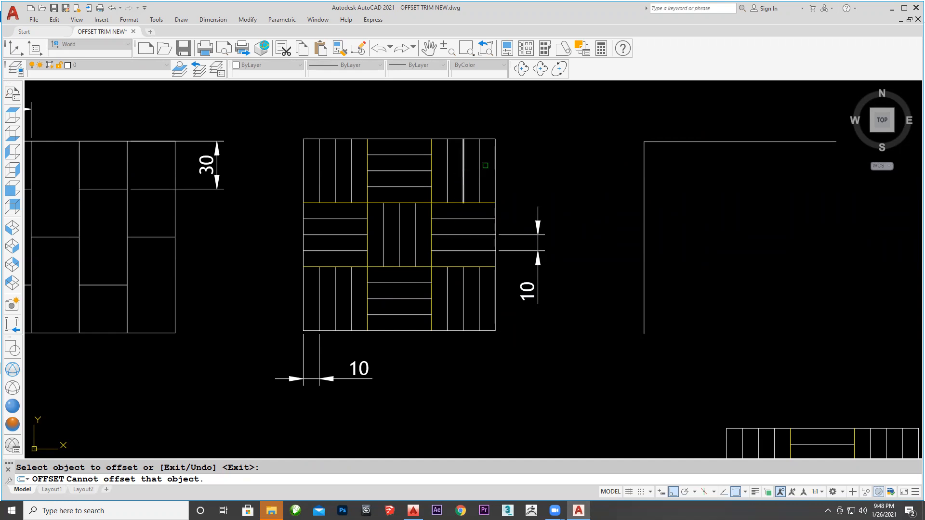
left_click(470, 311)
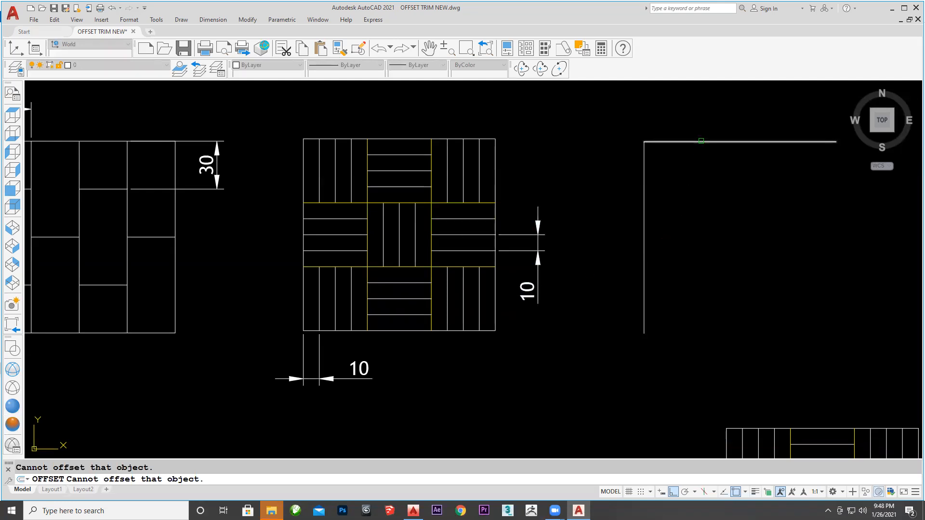
left_click(699, 141)
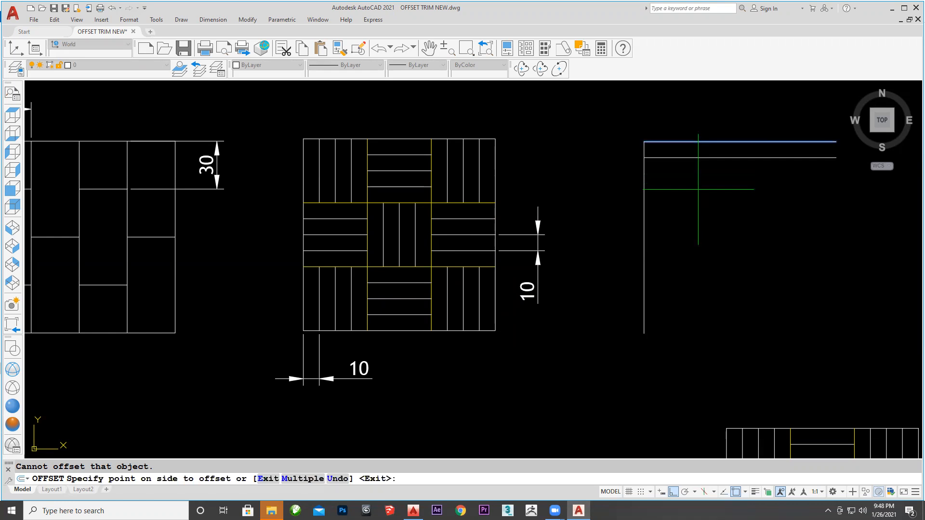
key("Return")
left_click(604, 246)
left_click(605, 260)
left_click(605, 274)
left_click(605, 284)
left_click(603, 294)
left_click(603, 305)
left_click(604, 313)
left_click(606, 321)
left_click(606, 327)
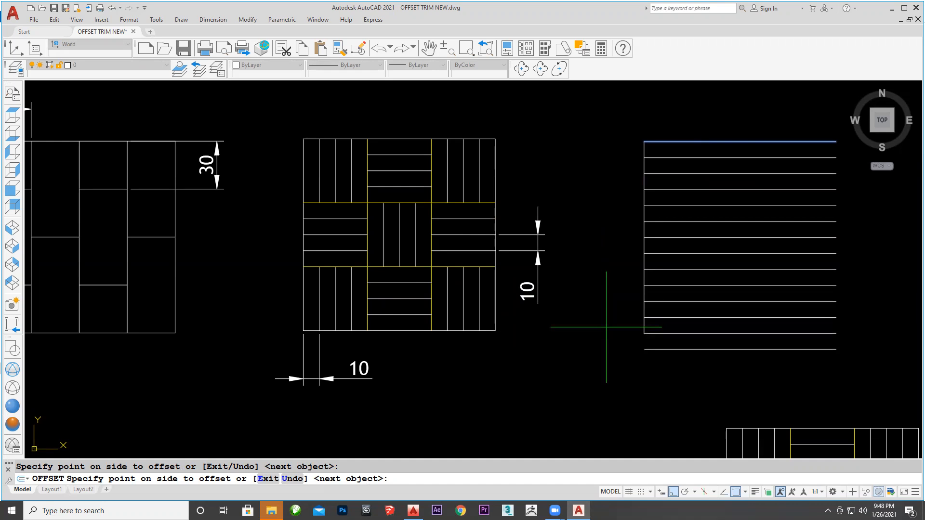
key("Return")
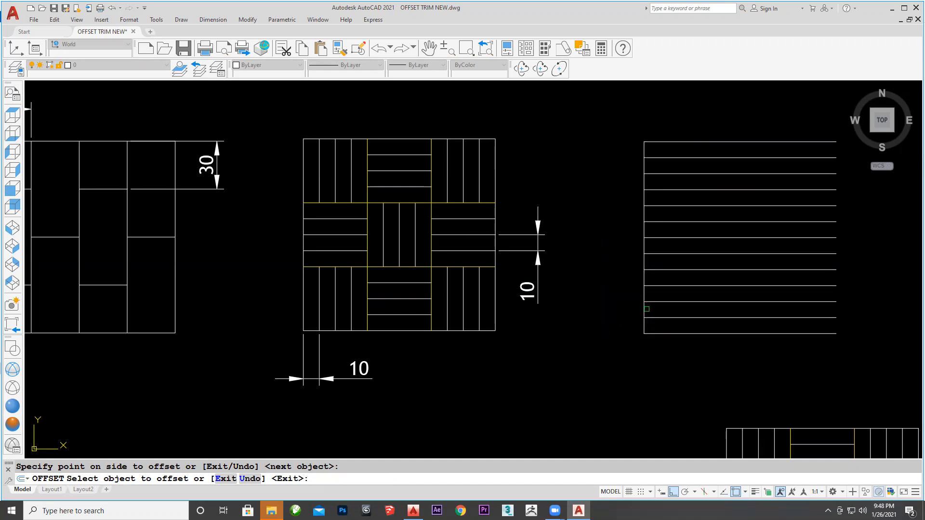
Offset the left vertical line to the right repeatedly at 10-unit spacing, making 12 copies that complete the square grid
left_click(647, 309)
middle_click_drag(657, 310, 503, 269)
left_click(619, 335)
left_click(619, 336)
left_click(619, 333)
left_click(618, 330)
left_click(619, 329)
left_click(631, 331)
left_click(659, 332)
left_click(694, 332)
left_click(728, 329)
left_click(746, 326)
left_click(756, 323)
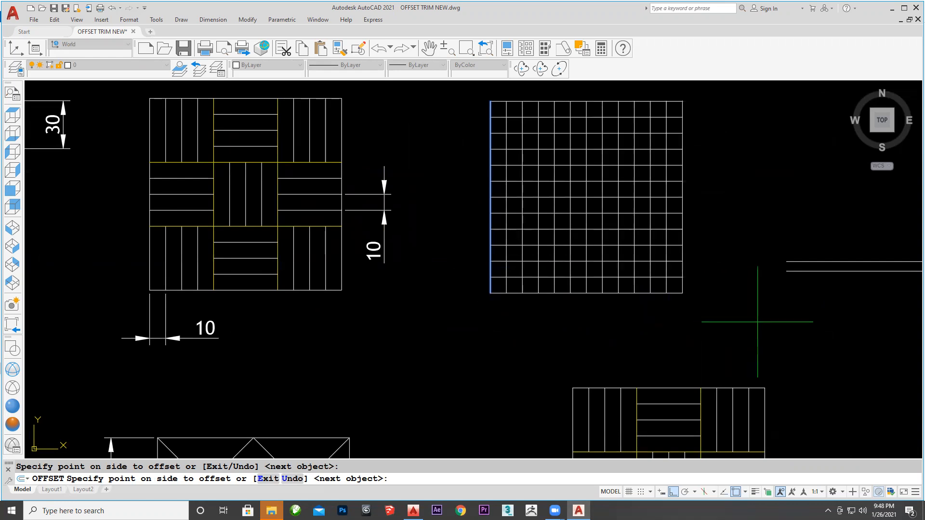
key("Return")
key("Escape")
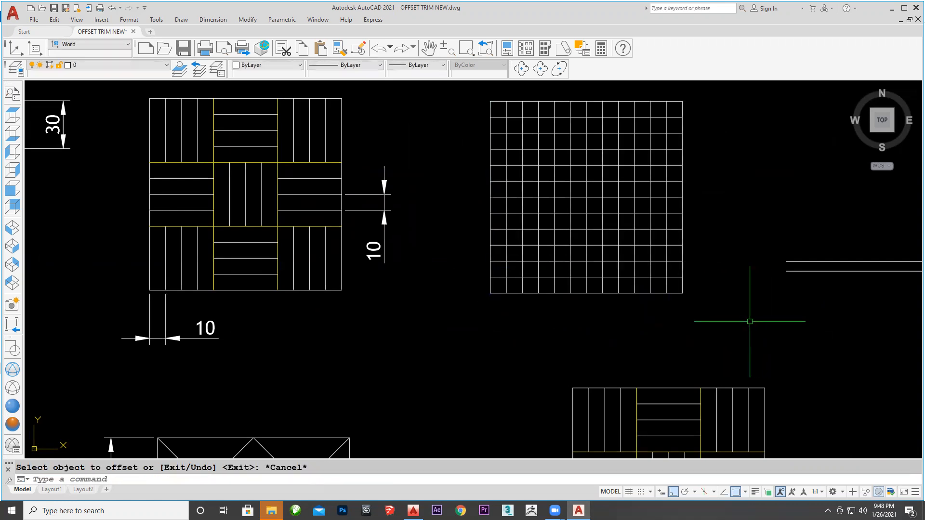
middle_click_drag(562, 201, 602, 240)
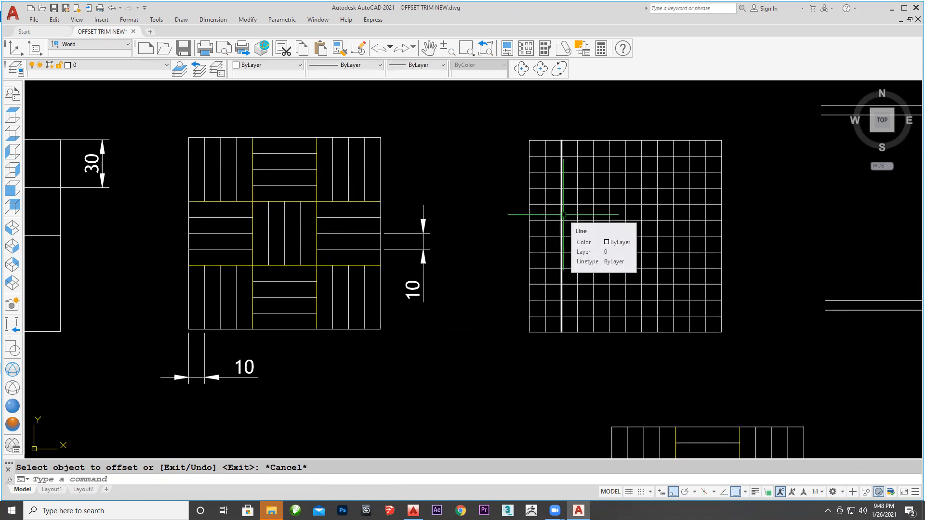
Try trimming the grid's upper horizontal line segment by segment in the first block, and undo the trim
type("tr")
key("Return")
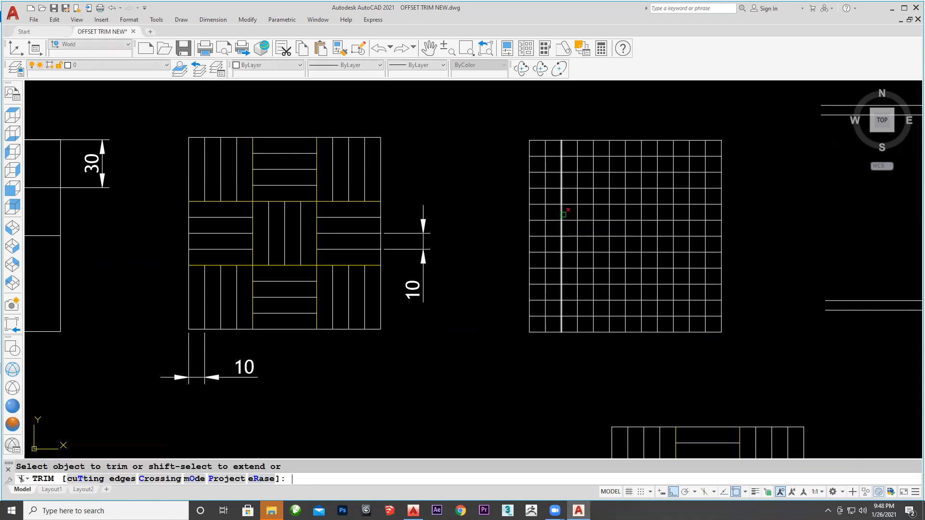
left_click(538, 155)
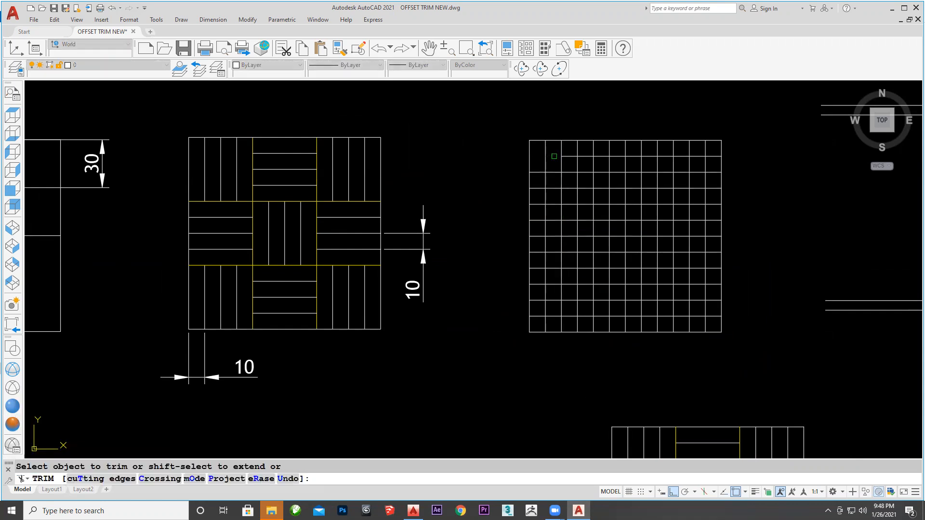
left_click(536, 172)
key("Escape")
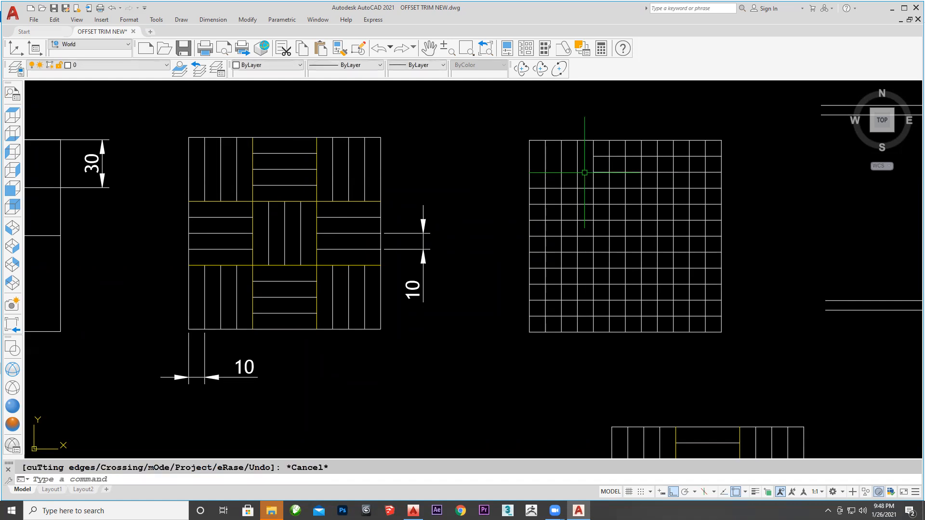
key("ctrl+z")
Set the color of the grid's two vertical and two horizontal dividing lines, every fourth line, to Yellow as in the reference pattern
scroll(234, 184, "up", 4)
middle_click_drag(236, 179, 271, 257)
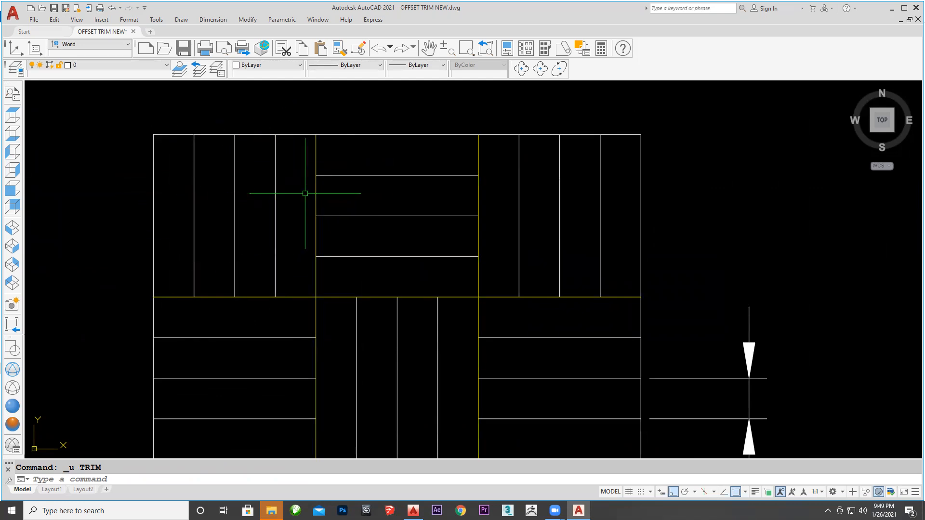
left_click(316, 161)
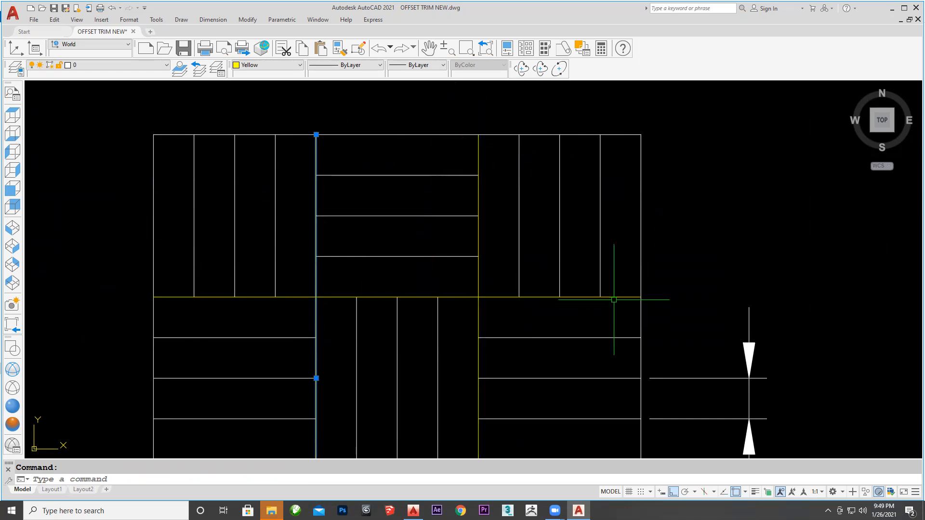
key("Escape")
scroll(646, 255, "down", 4)
middle_click_drag(660, 248, 367, 245)
scroll(545, 256, "up", 2)
middle_click_drag(593, 239, 529, 222)
left_click(489, 202)
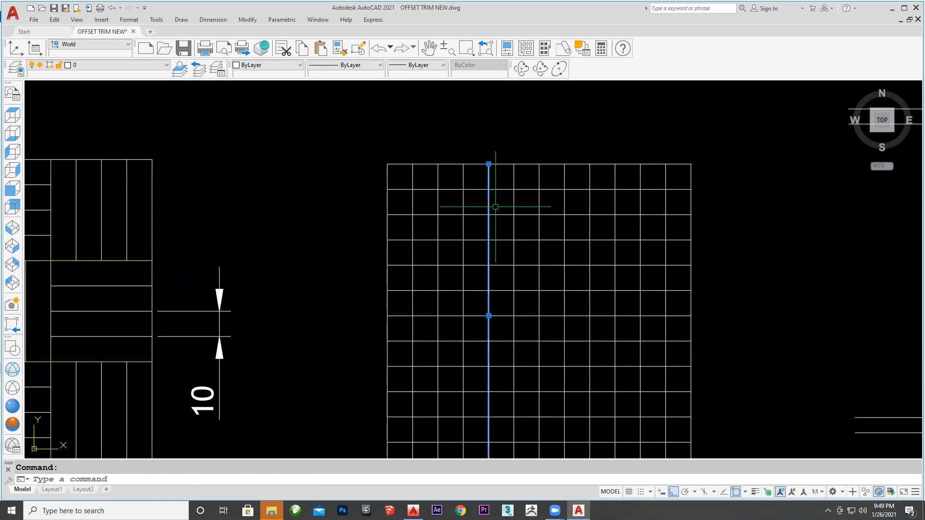
left_click(590, 211)
left_click(582, 265)
left_click(574, 367)
middle_click_drag(586, 343, 578, 279)
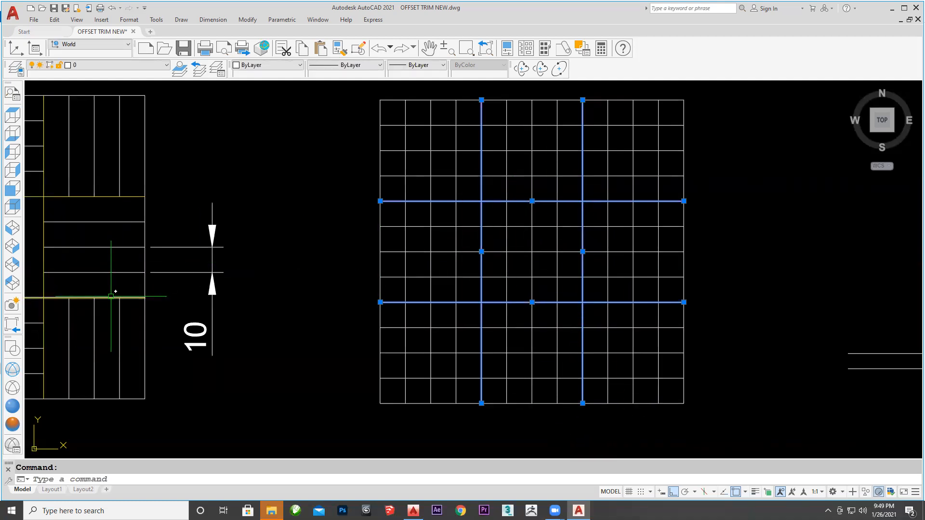
left_click(251, 67)
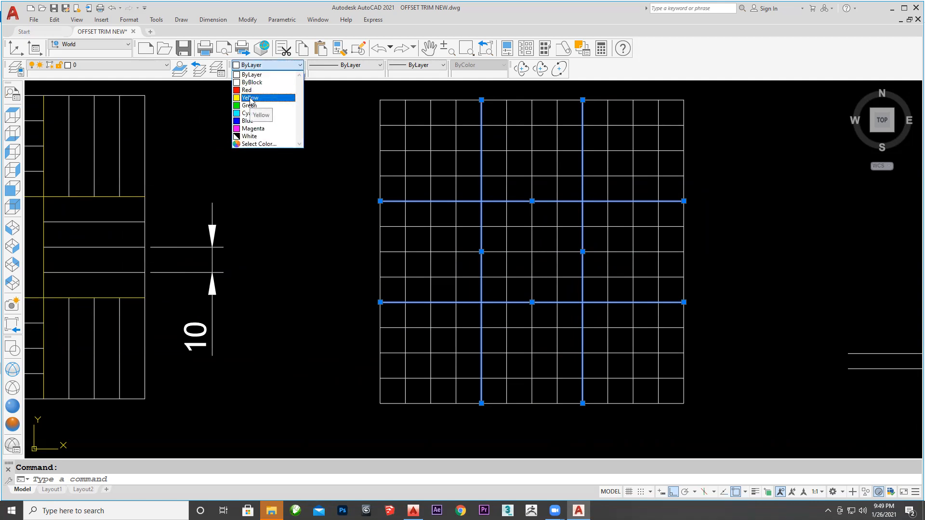
left_click(251, 99)
key("Escape")
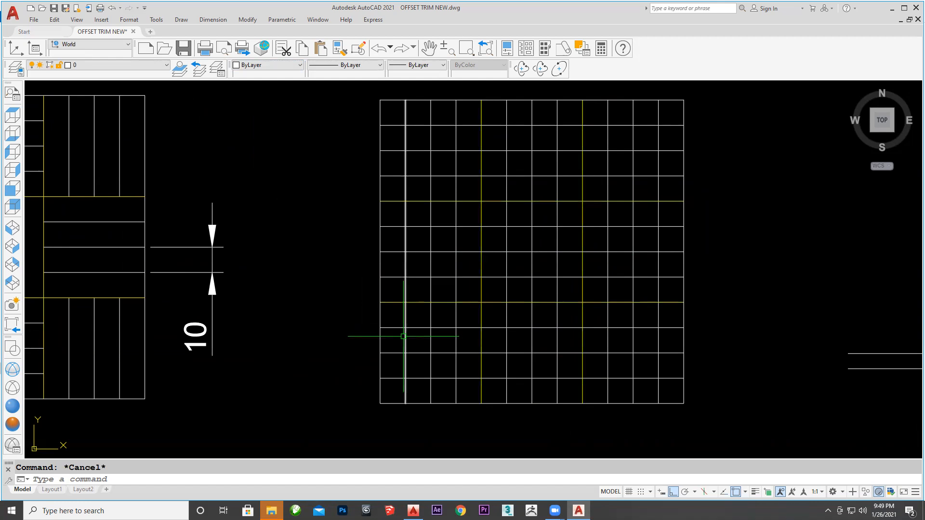
Start Trim with the cutting edges option and set the four yellow dividing lines as the cutting edges
middle_click_drag(482, 290, 489, 311)
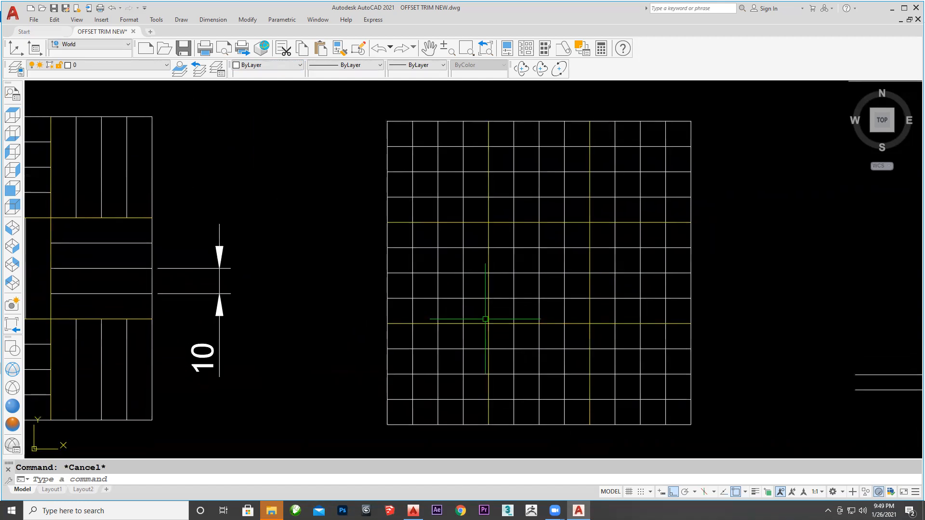
type("t")
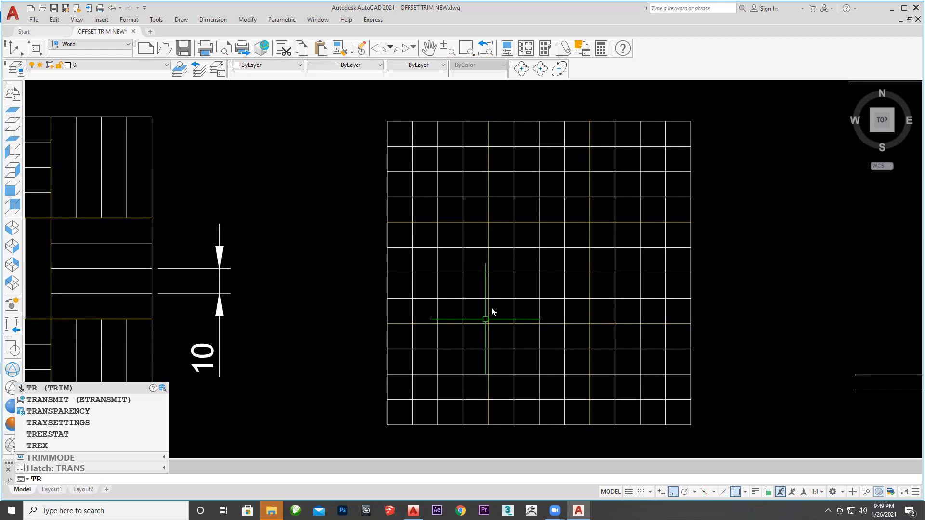
key("Escape")
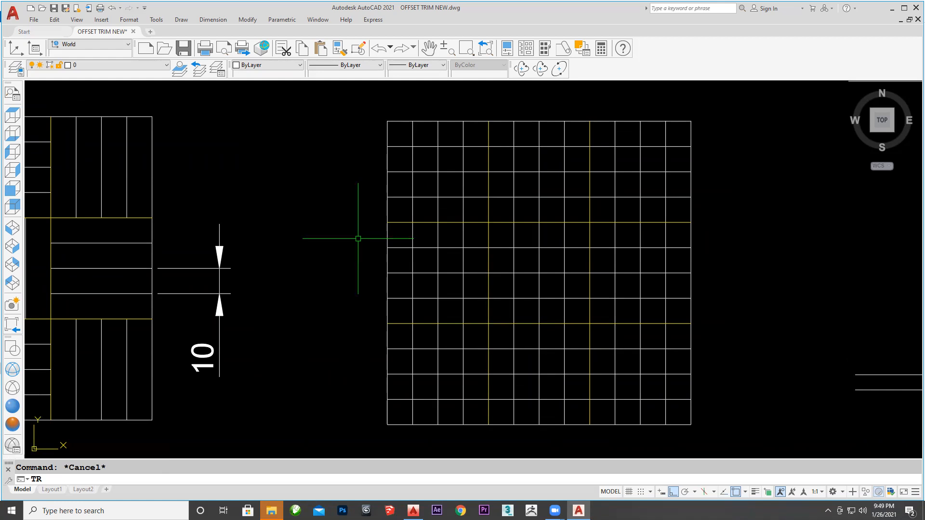
key("Return")
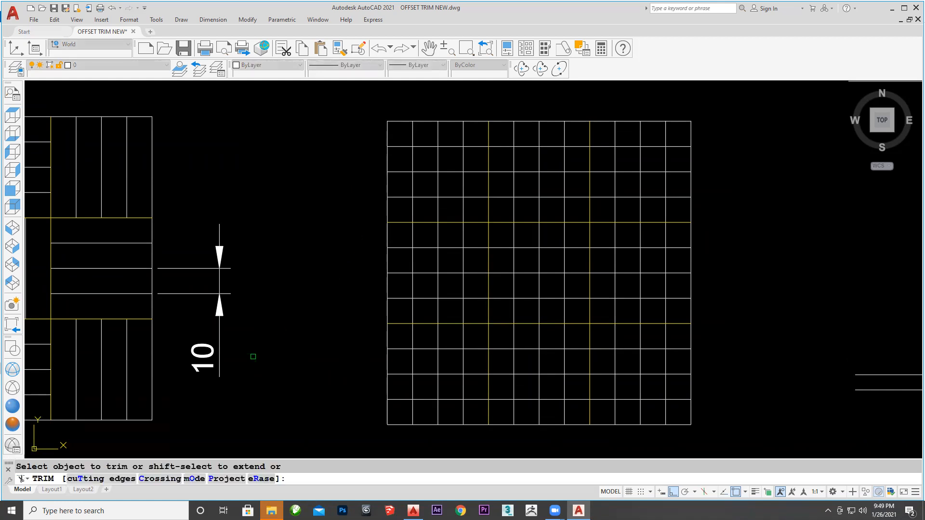
left_click(108, 478)
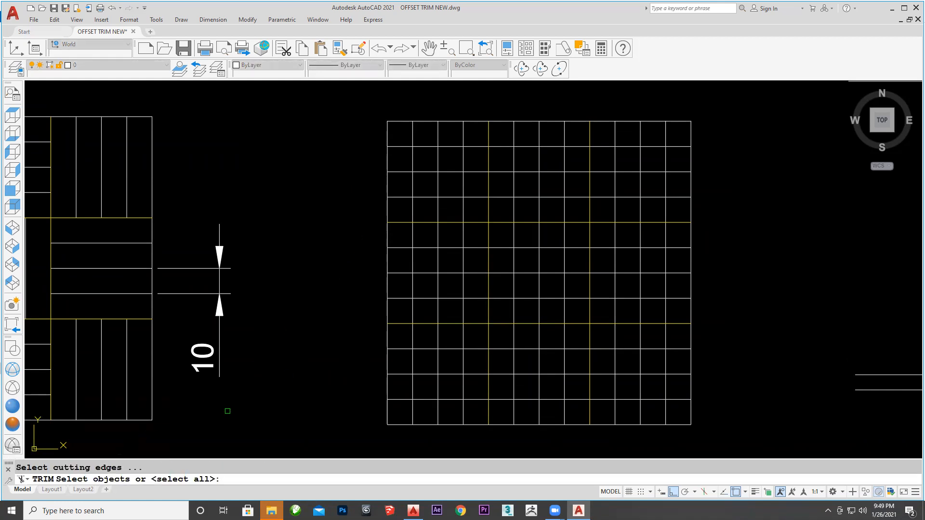
left_click(488, 201)
left_click(589, 185)
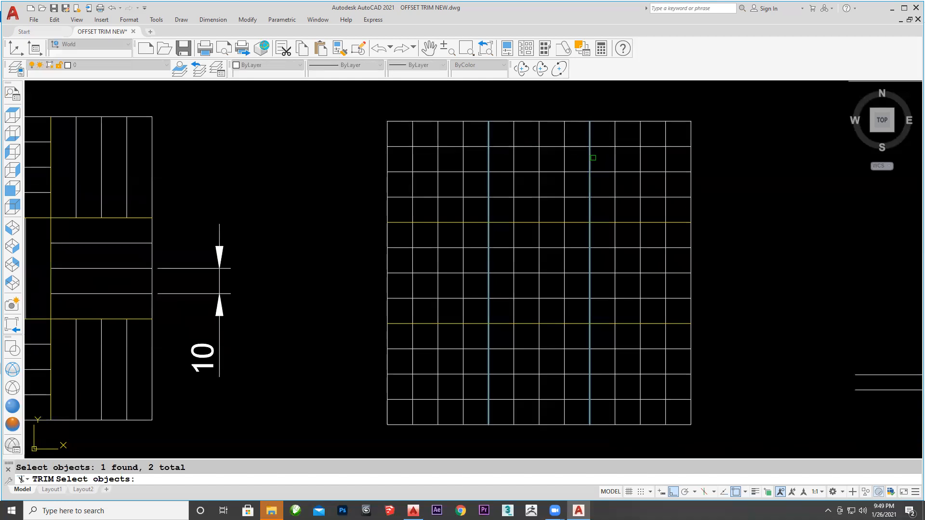
left_click(499, 323)
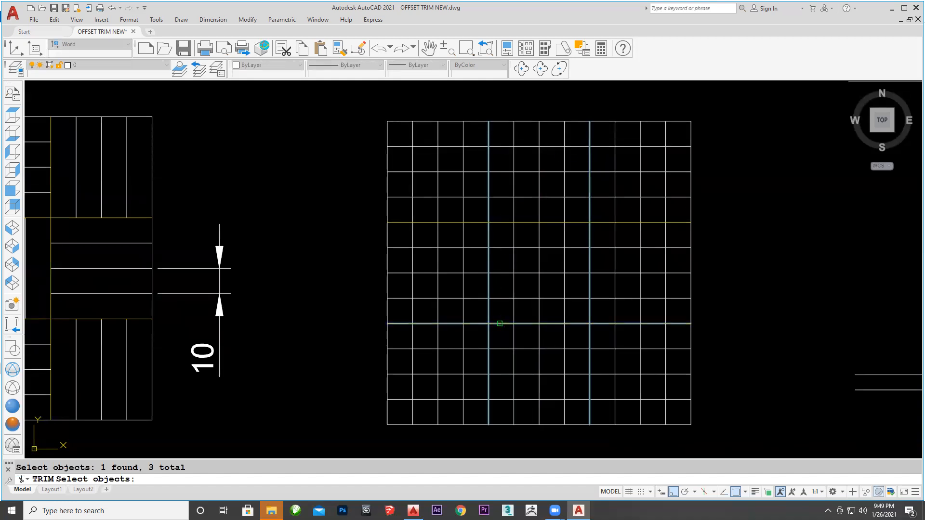
left_click(503, 222)
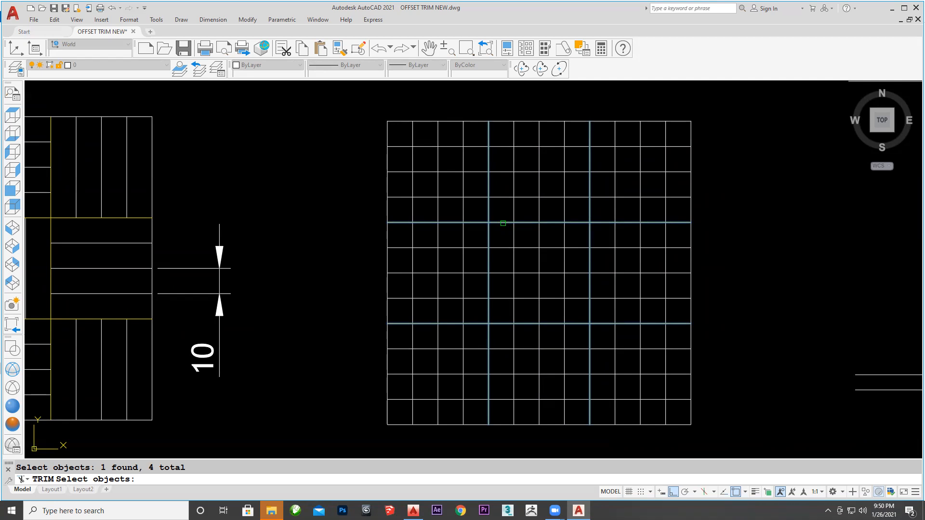
key("Return")
Trim the horizontal lines inside the four corner blocks and the vertical lines inside the top, bottom and right middle blocks
left_click_drag(425, 137, 428, 206)
mouse_move(502, 135)
left_mouse_down()
mouse_move(561, 130)
mouse_move(603, 141)
mouse_move(606, 209)
left_mouse_up()
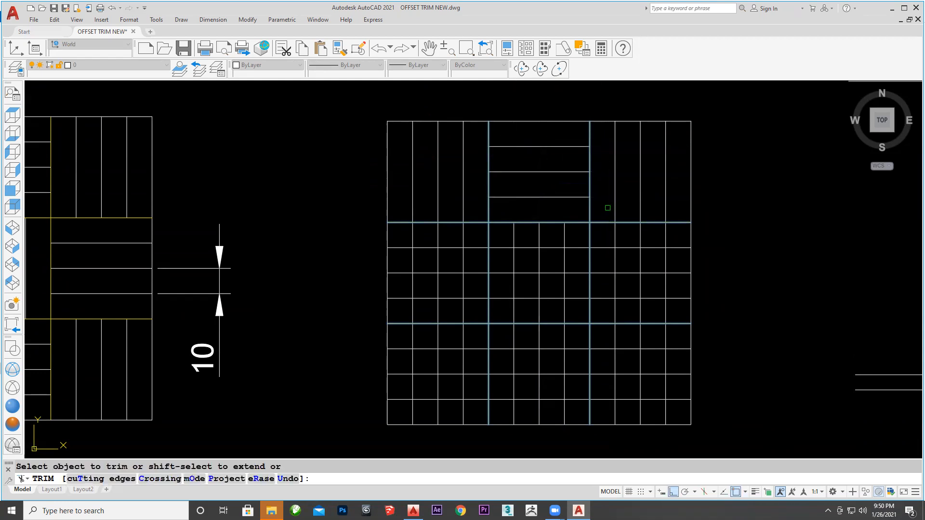
scroll(510, 190, "up", 3)
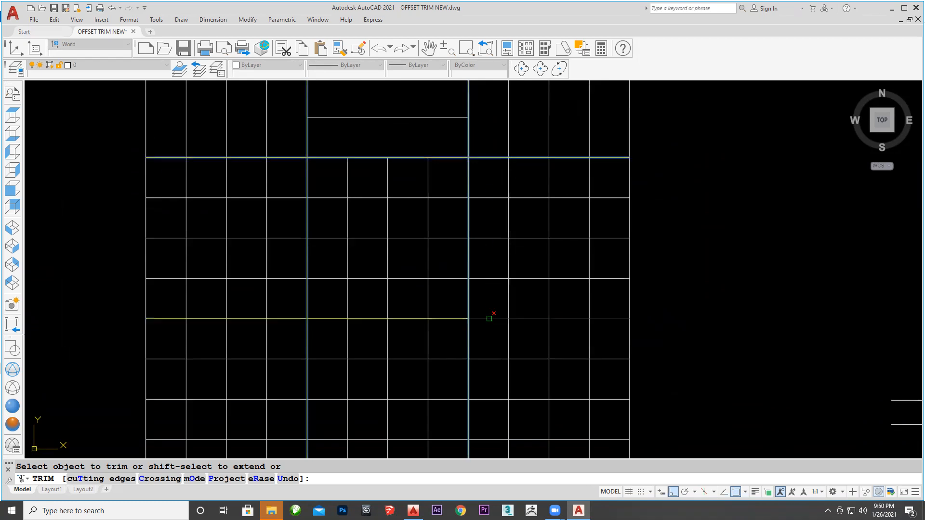
left_click_drag(488, 181, 611, 182)
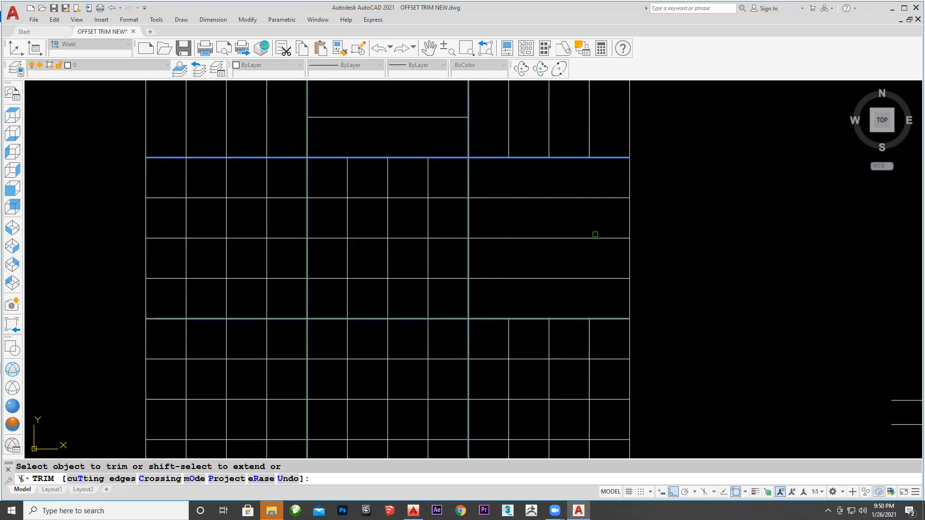
middle_click_drag(533, 372, 595, 268)
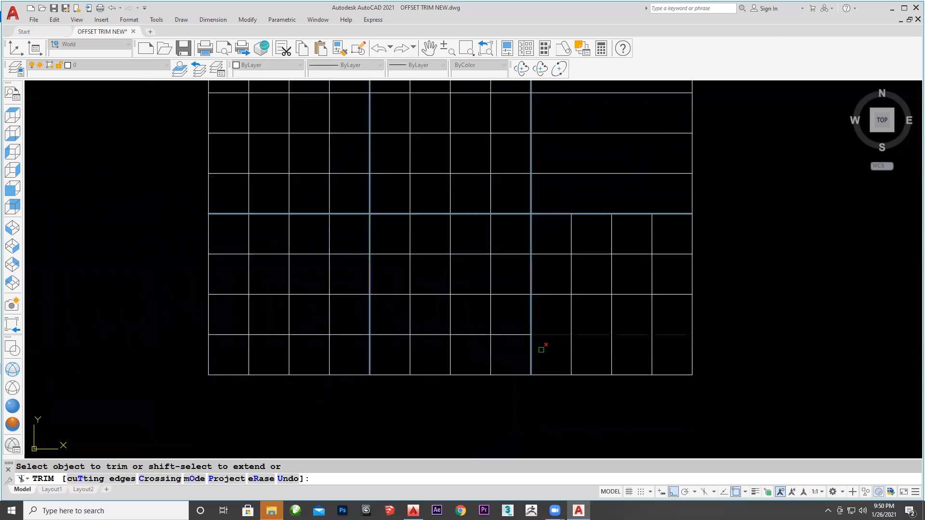
mouse_move(545, 355)
left_mouse_down()
mouse_move(553, 241)
mouse_move(354, 241)
mouse_move(375, 240)
mouse_move(350, 341)
left_mouse_up()
Trim the vertical lines inside the left middle block and the horizontal lines inside the center block, and end the trimming
middle_click_drag(344, 242, 349, 400)
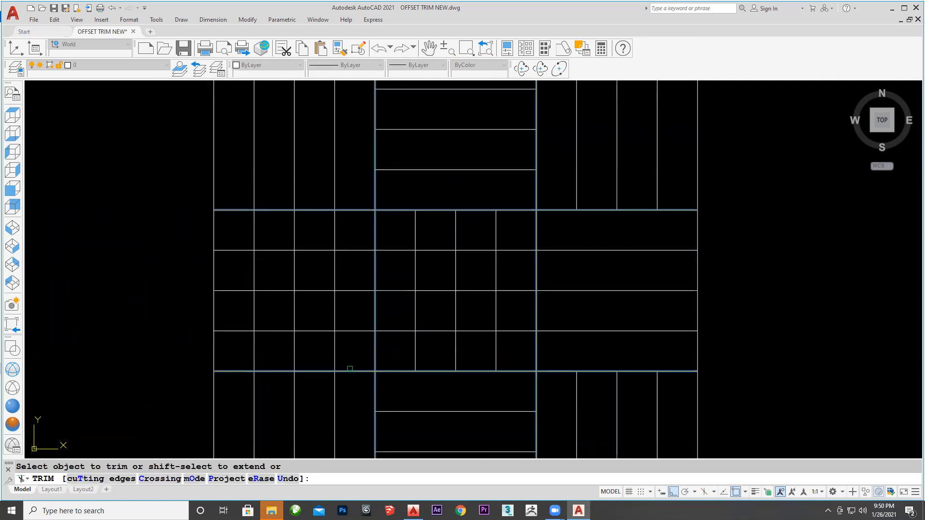
left_click_drag(351, 348, 242, 353)
mouse_move(395, 234)
left_mouse_down()
mouse_move(383, 341)
mouse_move(482, 324)
left_mouse_up()
scroll(481, 324, "down", 4)
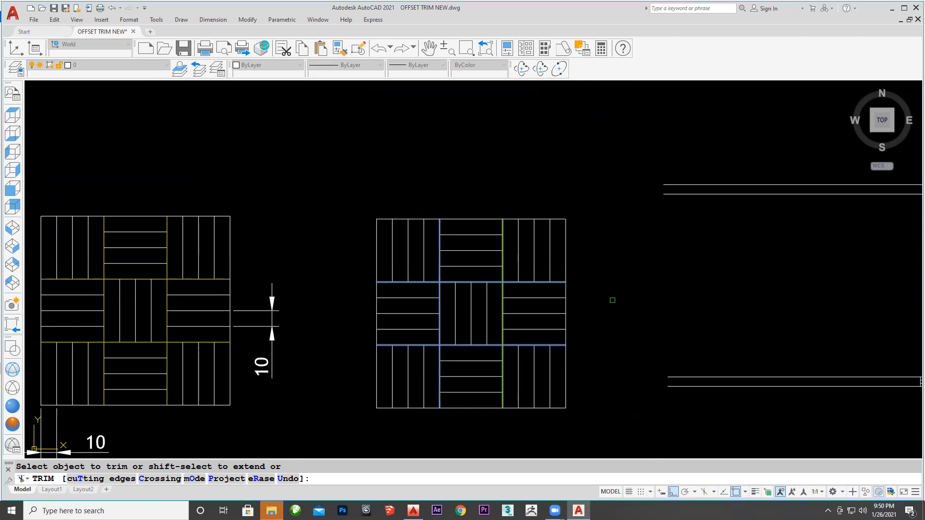
key("Escape")
middle_click_drag(611, 301, 517, 264)
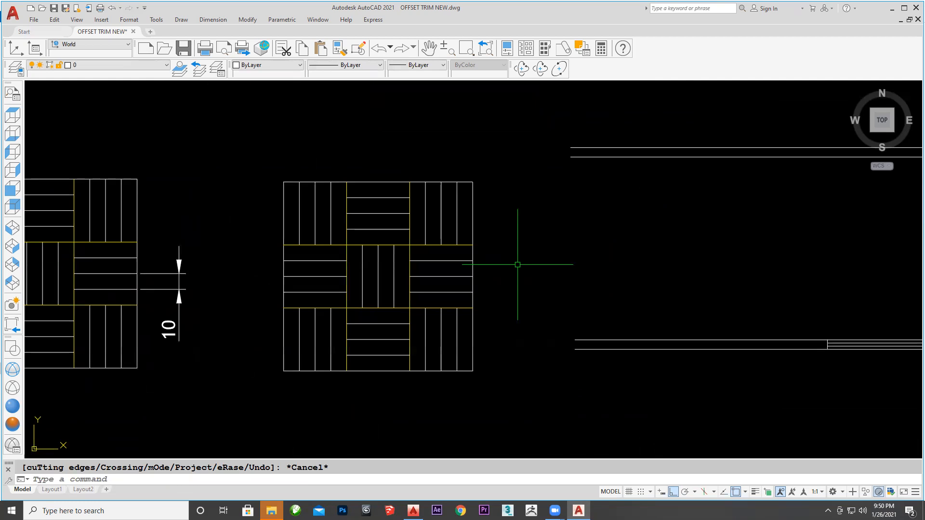
scroll(517, 264, "down", 2)
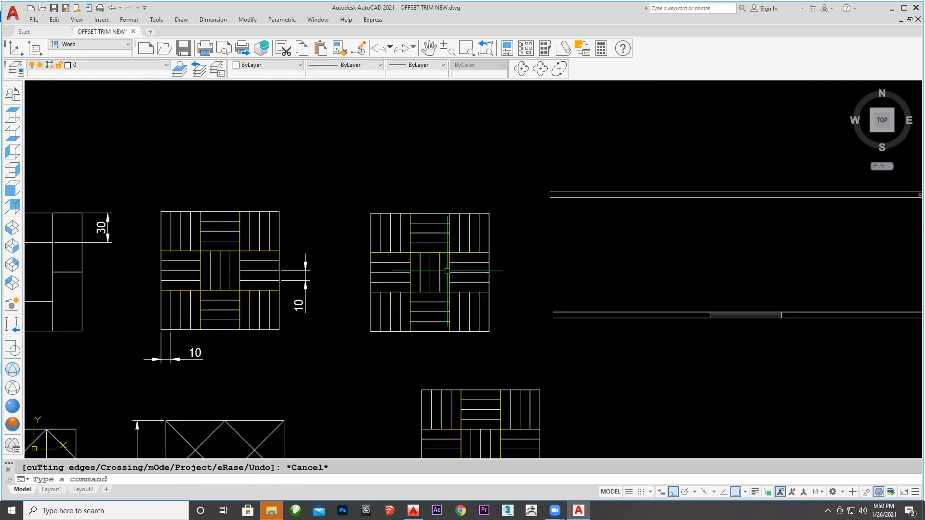
Examine the two 120-unit reference squares with the diagonal patterns
scroll(445, 272, "down", 2)
middle_click_drag(492, 326, 603, 196)
mouse_move(414, 333)
middle_mouse_down()
mouse_move(504, 266)
mouse_move(457, 255)
mouse_move(439, 329)
middle_mouse_up()
scroll(481, 275, "up", 6)
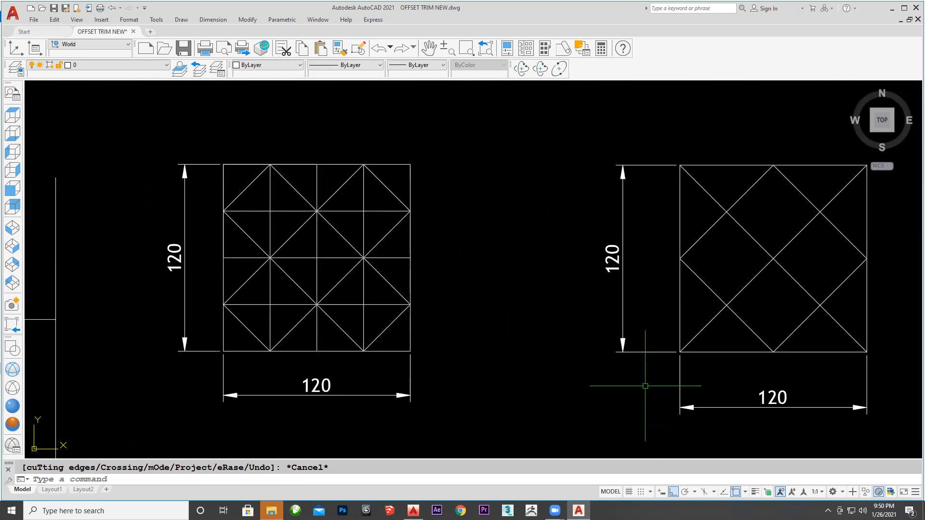
scroll(605, 309, "down", 3)
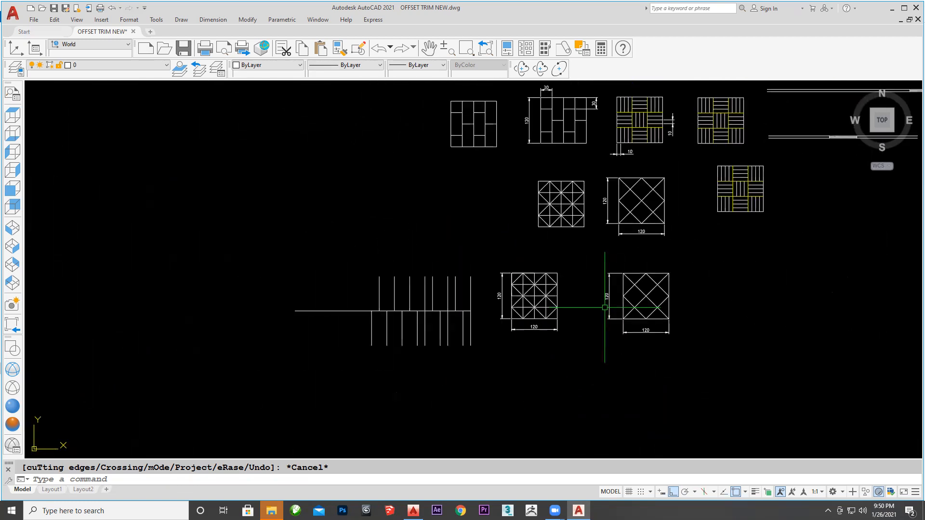
type("d")
key("Escape")
scroll(539, 294, "up", 3)
scroll(536, 296, "up", 3)
middle_click_drag(588, 337, 573, 265)
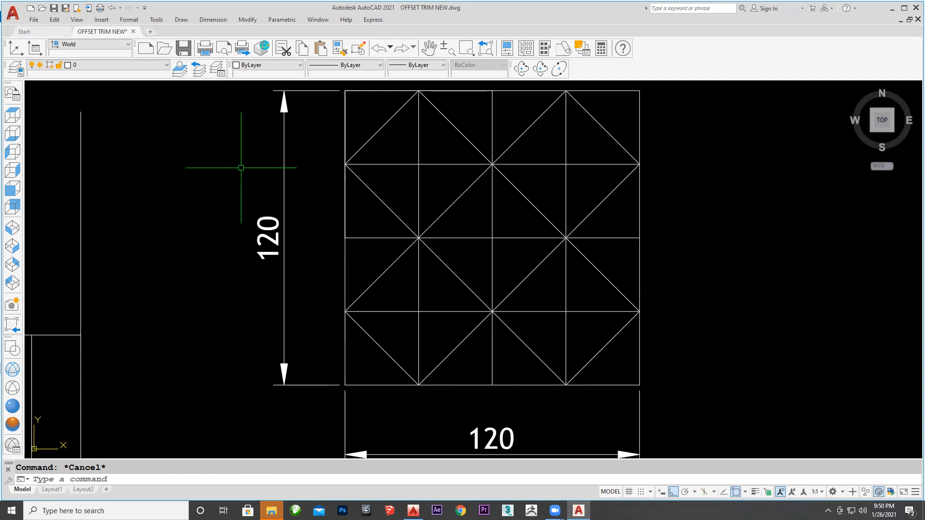
Delete the horizontal 120 dimension below the triangle-patterned reference square
scroll(320, 288, "down", 2)
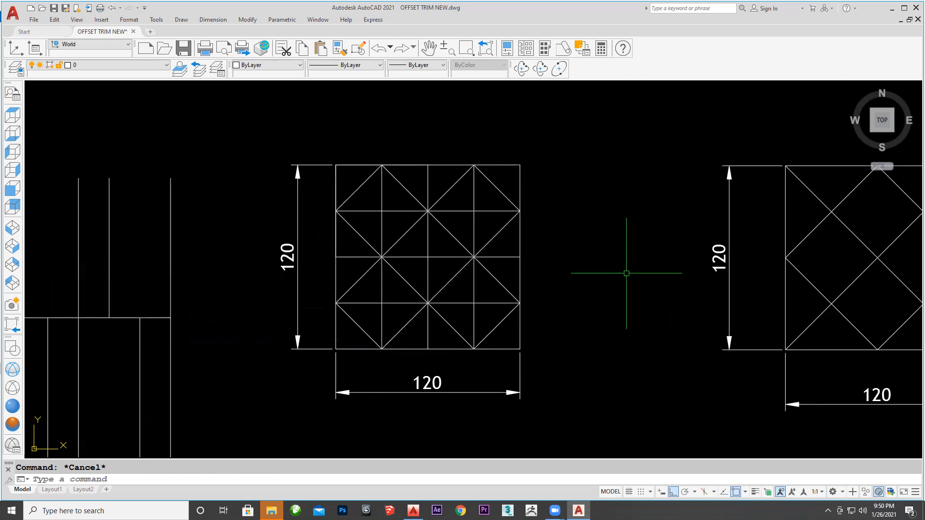
left_click(432, 381)
key("Delete")
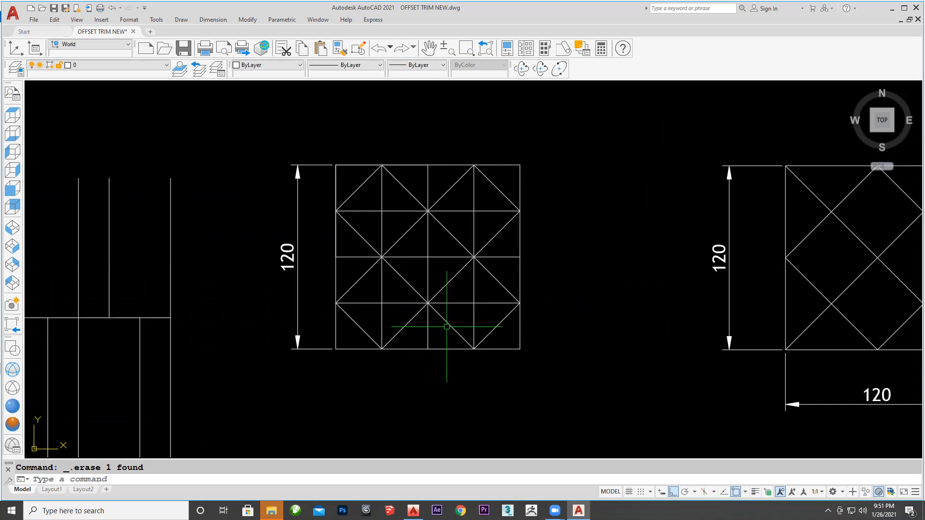
Inspect the left edge, the grid lines and the diagonals of the triangle-patterned reference square
scroll(447, 318, "up", 2)
middle_click_drag(446, 316, 498, 367)
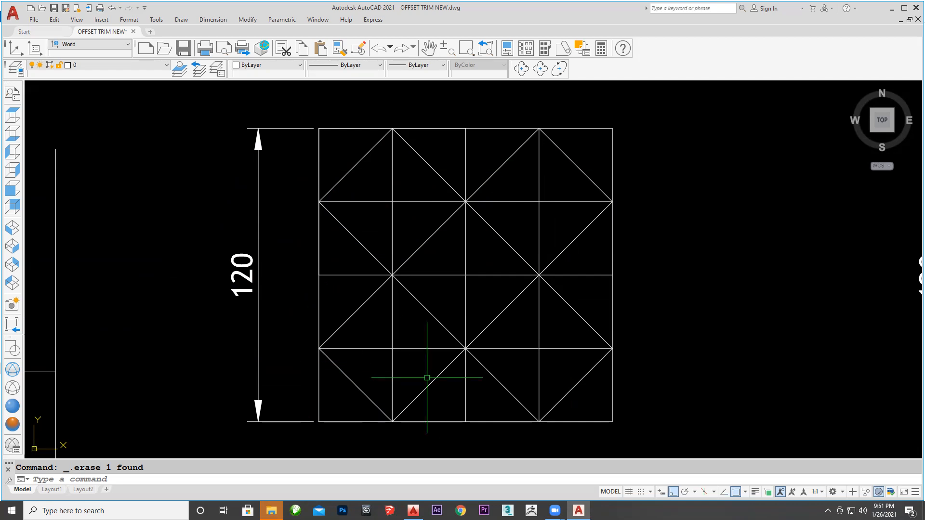
left_click(320, 391)
left_click(392, 390)
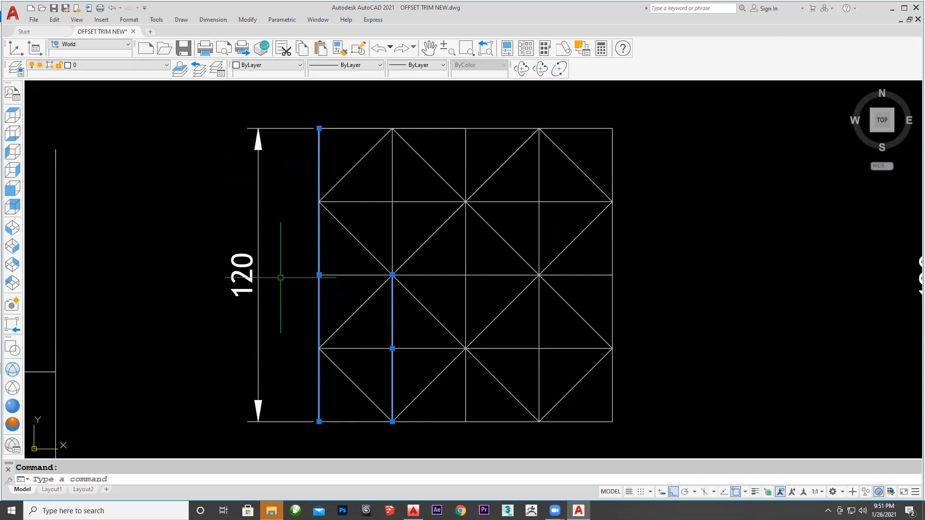
key("Escape")
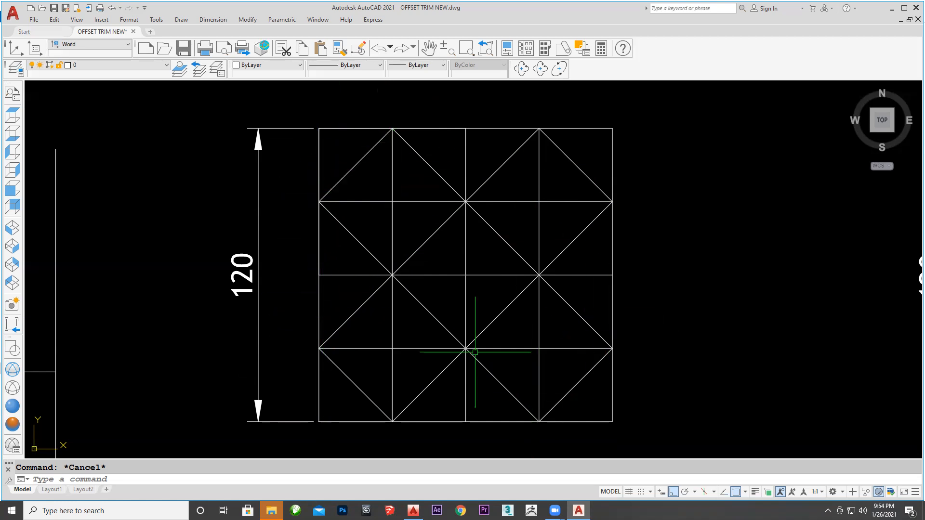
middle_click_drag(539, 344, 510, 341)
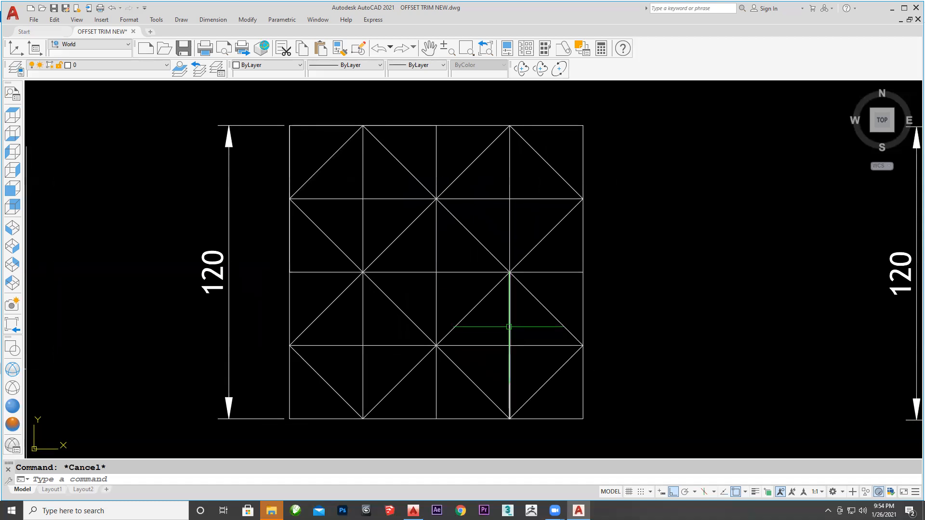
scroll(558, 221, "up", 2)
middle_click_drag(557, 217, 547, 268)
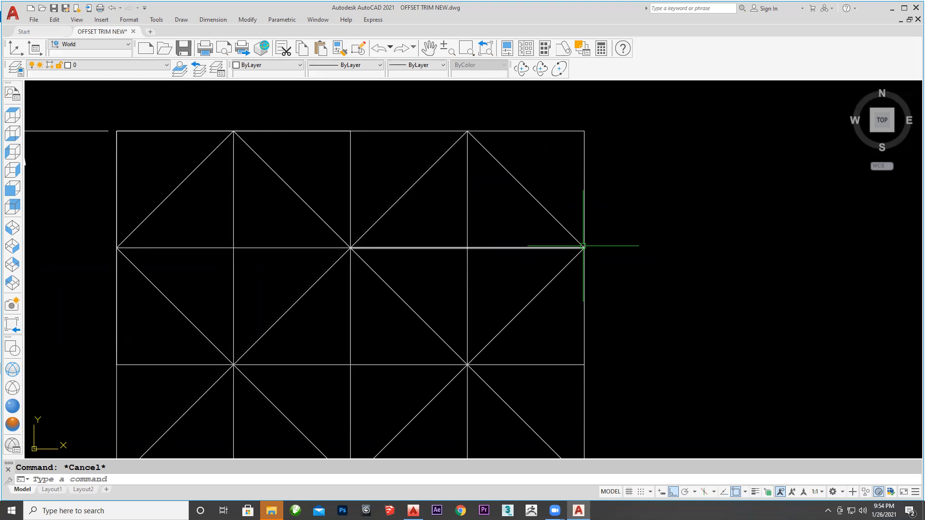
middle_click_drag(258, 326, 359, 228)
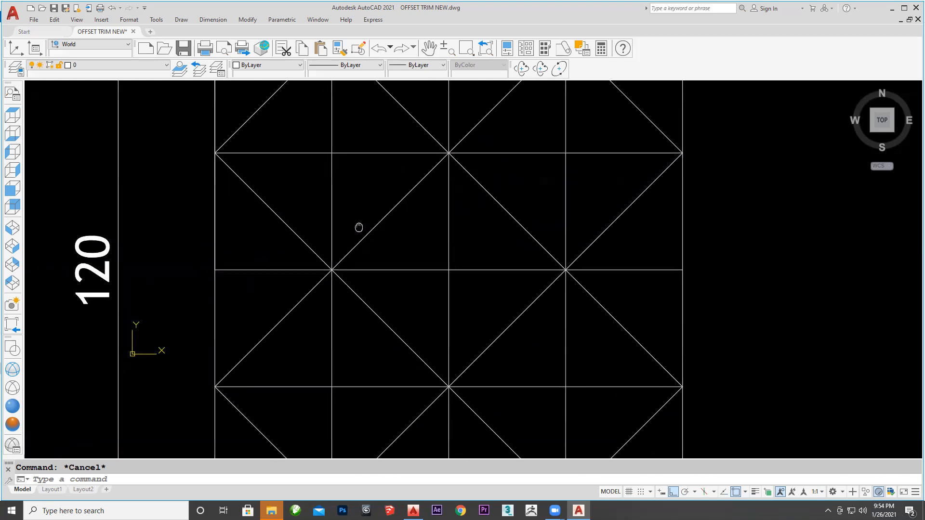
scroll(266, 343, "down", 2)
left_click(527, 222)
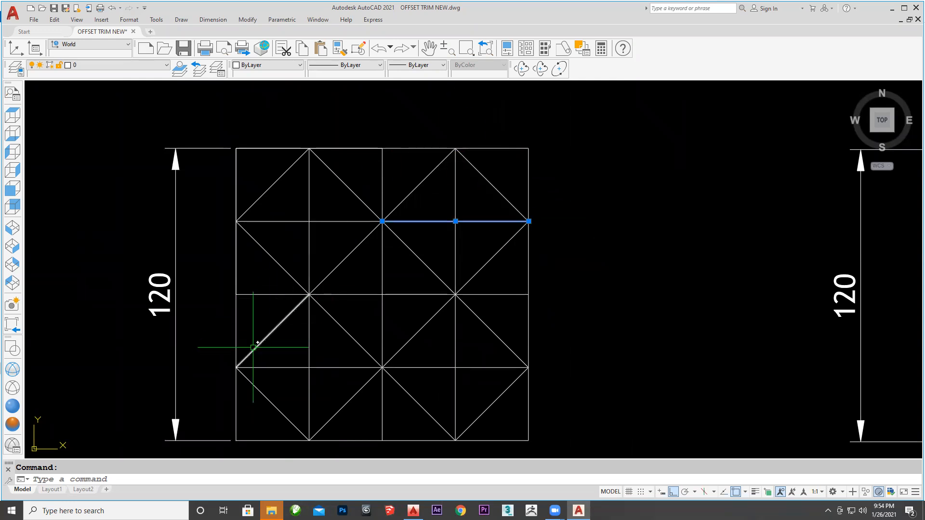
key("Escape")
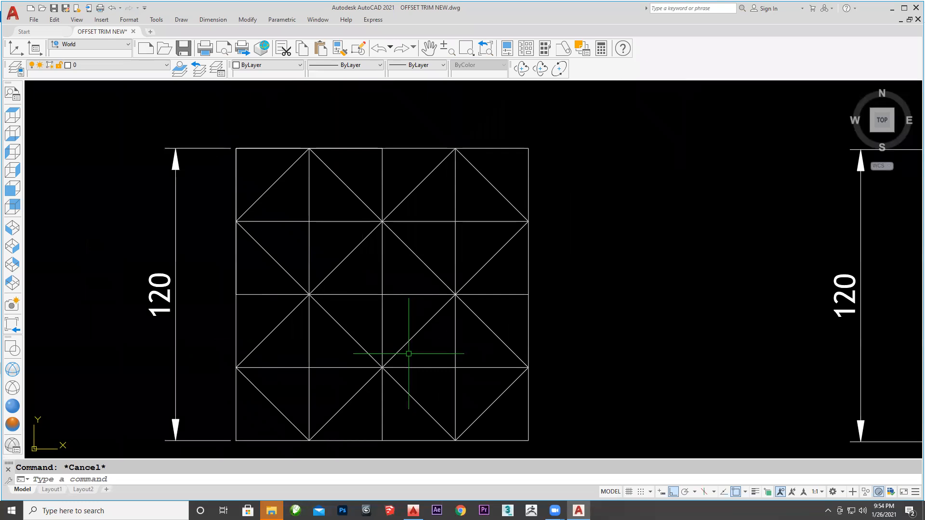
Draw two connected 120-unit lines below the triangle-patterned square, one straight down and one to the right from its lower end
scroll(407, 351, "down", 2)
middle_click_drag(407, 351, 383, 292)
scroll(383, 293, "down", 2)
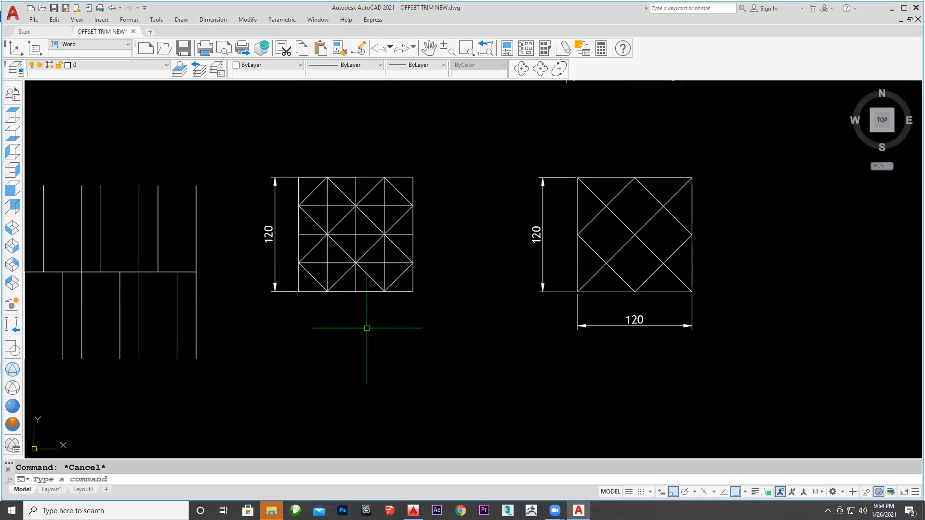
middle_click_drag(365, 324, 433, 314)
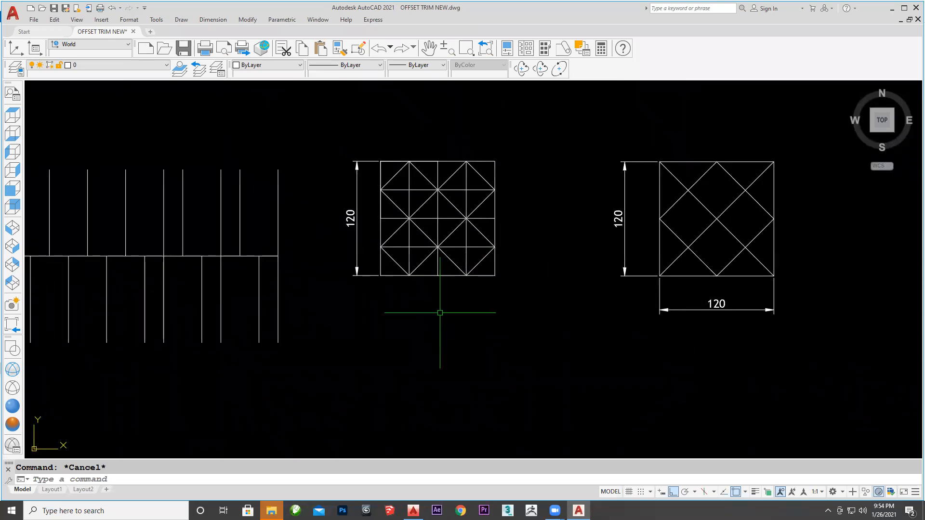
type("l")
key("Return")
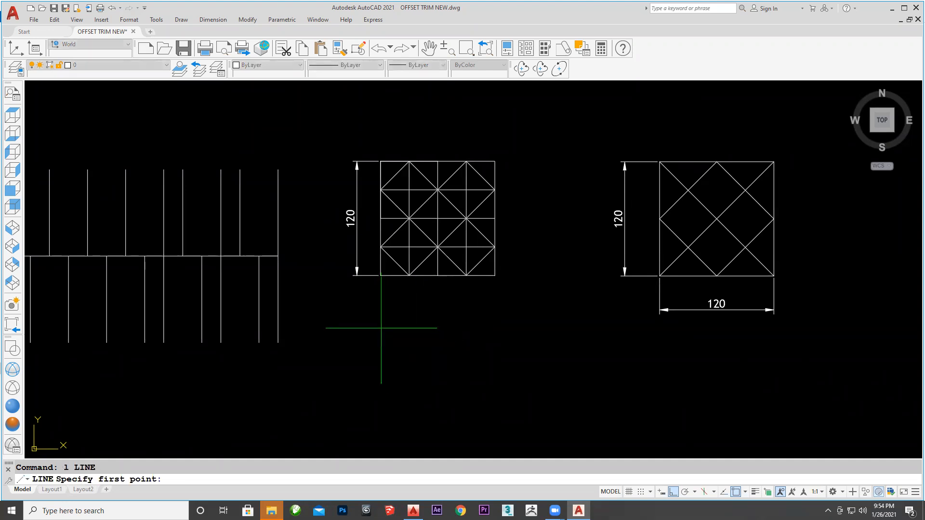
left_click(378, 321)
type("12")
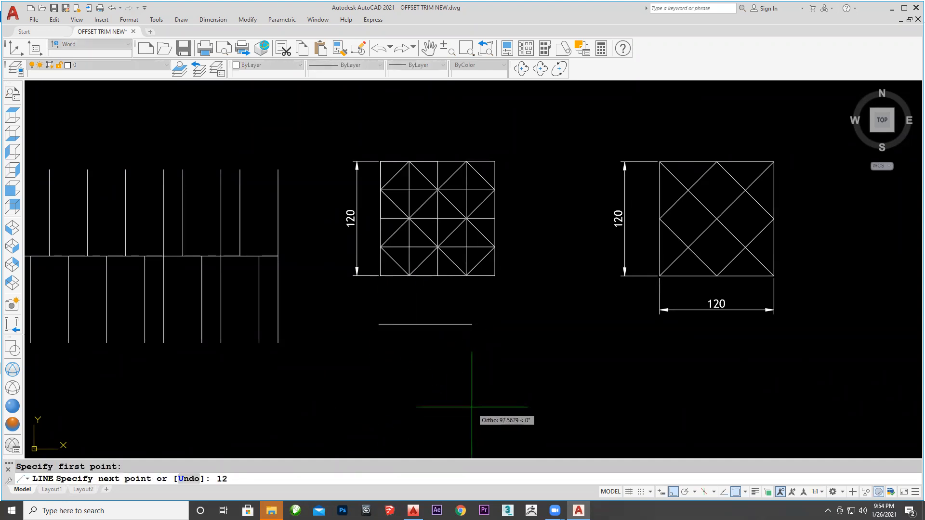
type("0")
key("Return")
type("120")
key("Return")
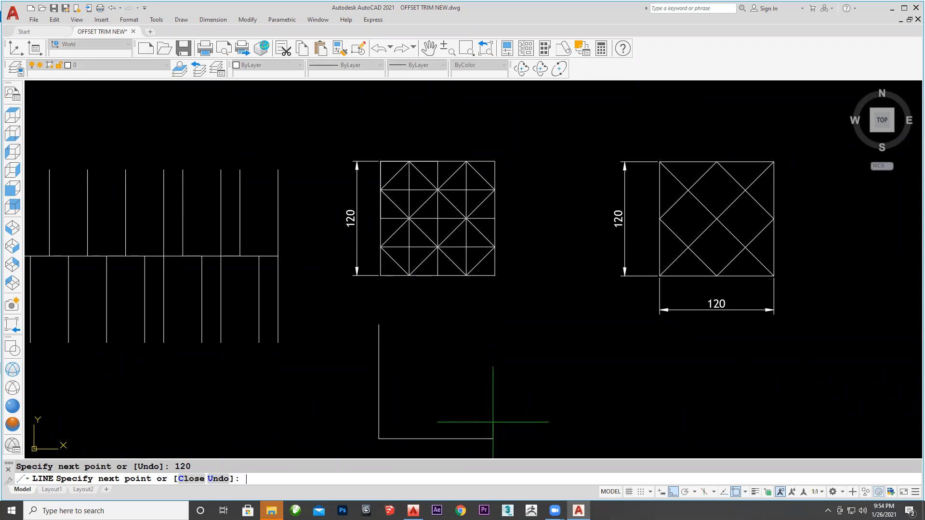
key("Return")
Turn object snap off and offset the bottom line upward four times at 30 units with the Multiple option
type("o")
key("Return")
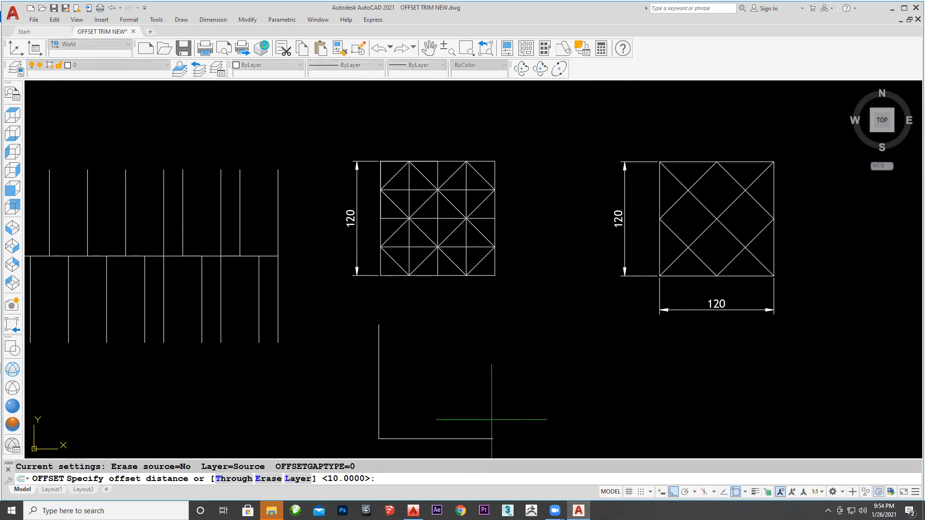
key("F3")
type("30")
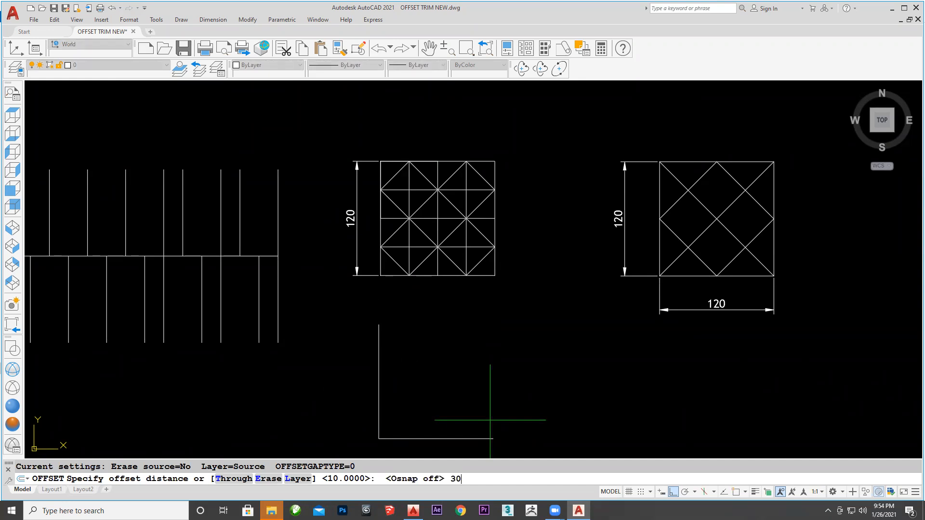
key("Return")
left_click(463, 438)
type("m")
key("Return")
left_click(479, 388)
left_click(485, 361)
left_click(483, 340)
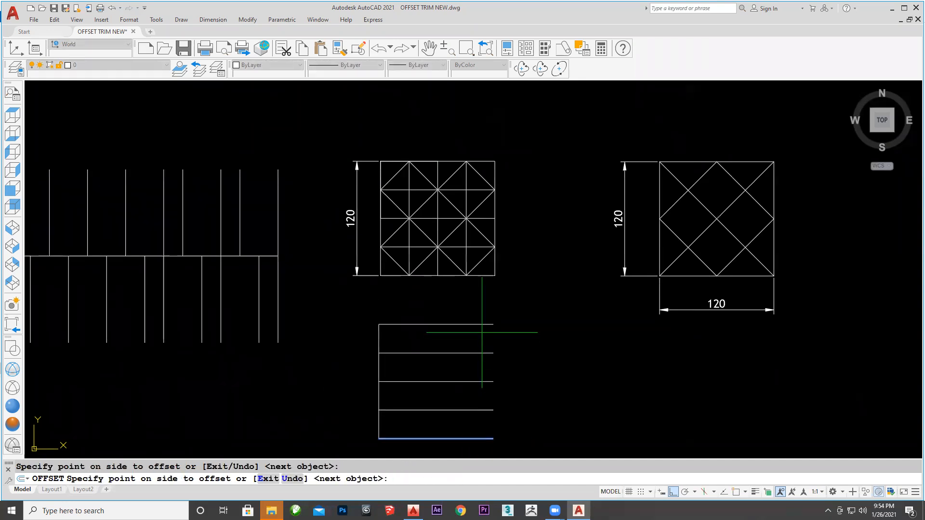
key("Return")
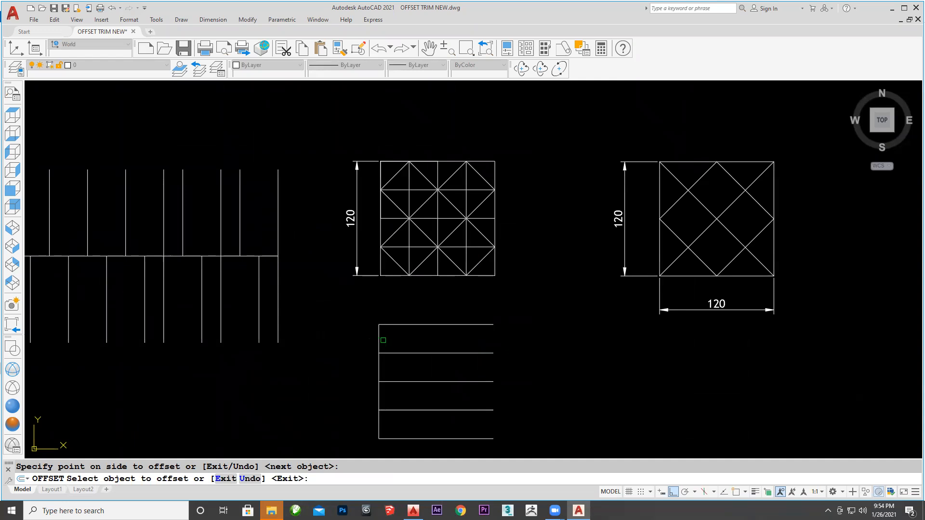
Offset the left vertical line to the right four times at 30 units to complete the 4 × 4 grid
left_click(380, 340)
left_click(423, 339)
left_click(453, 338)
left_click(481, 337)
left_click(524, 334)
key("Return")
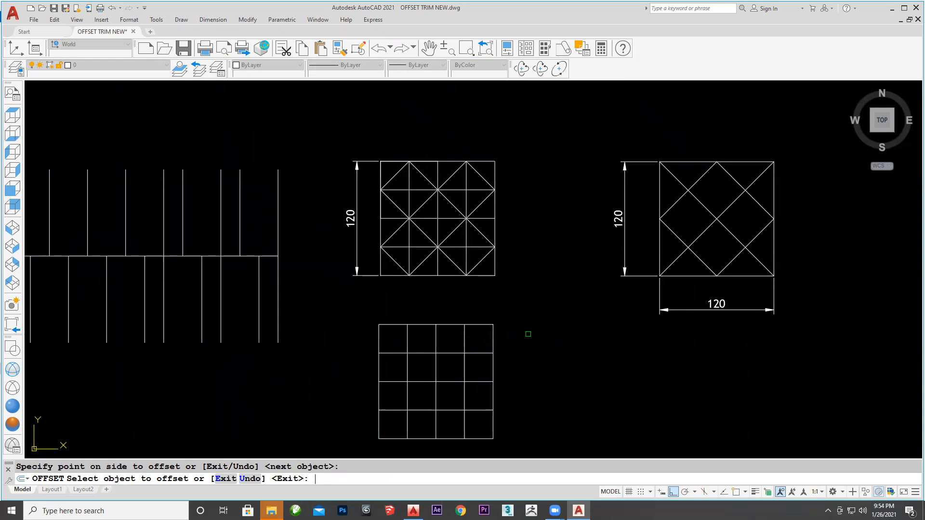
key("Escape")
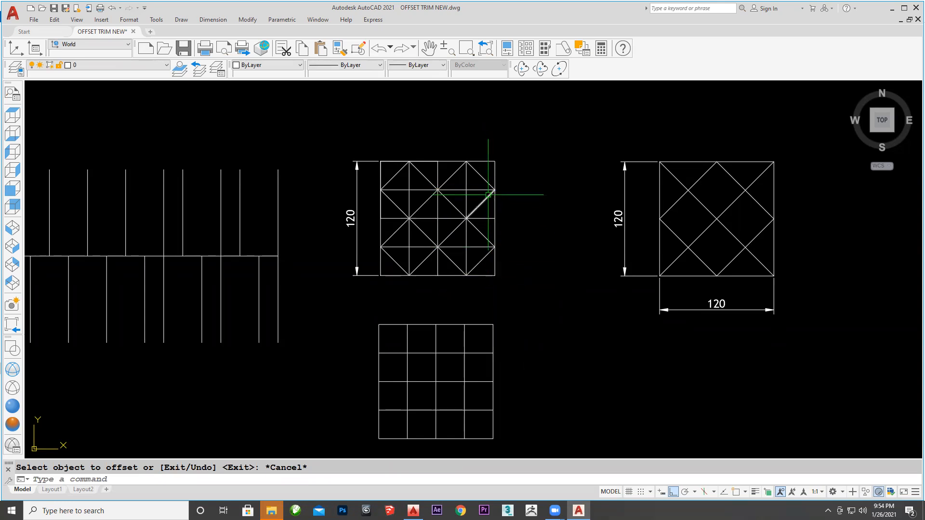
Draw a freehand-length horizontal line in the empty space between the two diagonal-pattern reference squares
scroll(487, 179, "up", 6)
scroll(506, 221, "up", 2)
scroll(480, 223, "down", 2)
middle_click_drag(479, 223, 601, 257)
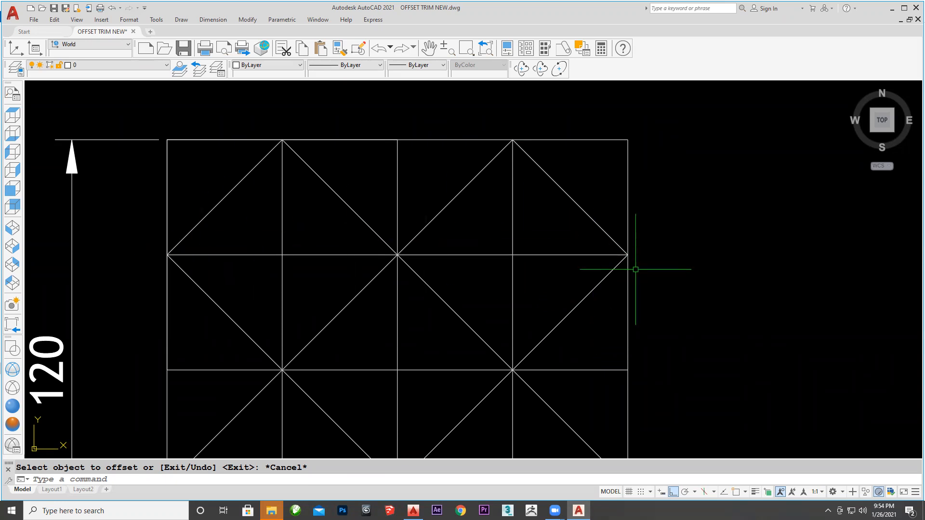
middle_click_drag(692, 268, 413, 248)
type("l")
key("Return")
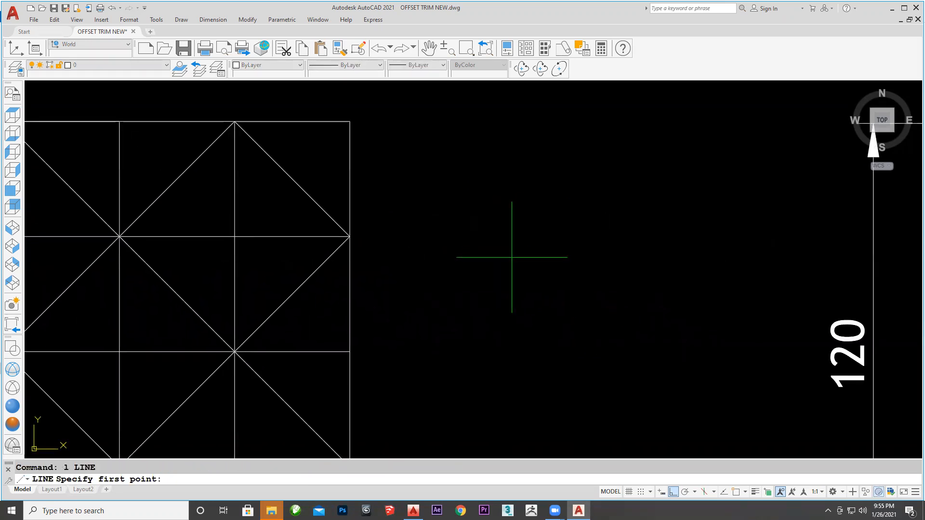
left_click(503, 260)
left_click(726, 261)
key("Return")
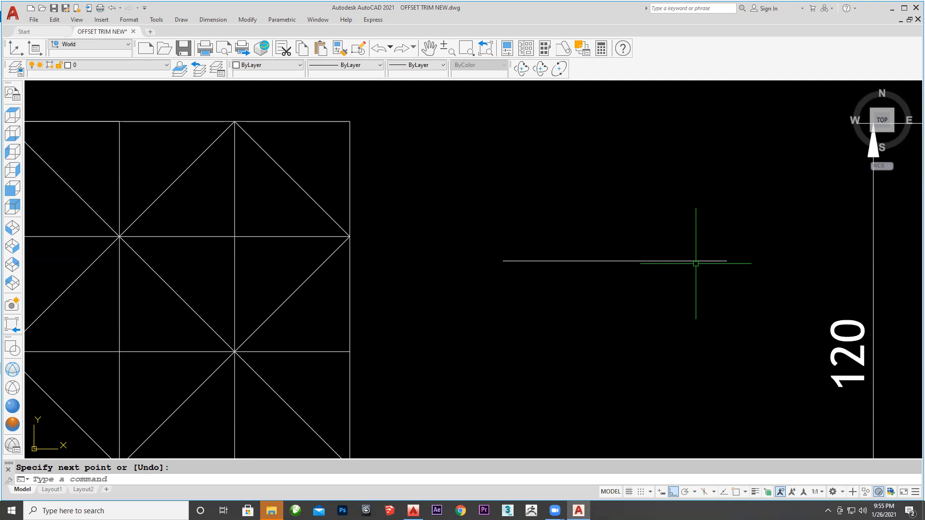
key("Escape")
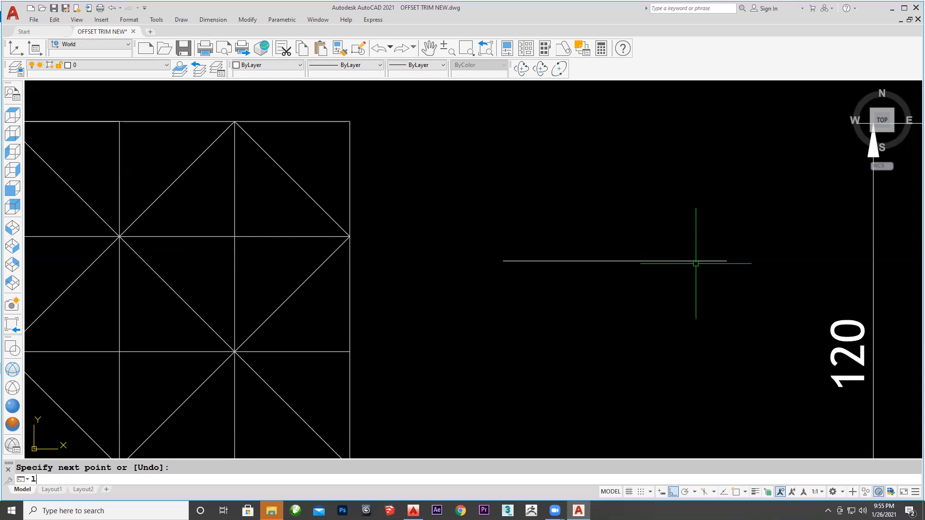
Draw a vertical line crossing the horizontal line near its middle
type("l")
key("Return")
left_click(610, 298)
left_click(626, 148)
key("Return")
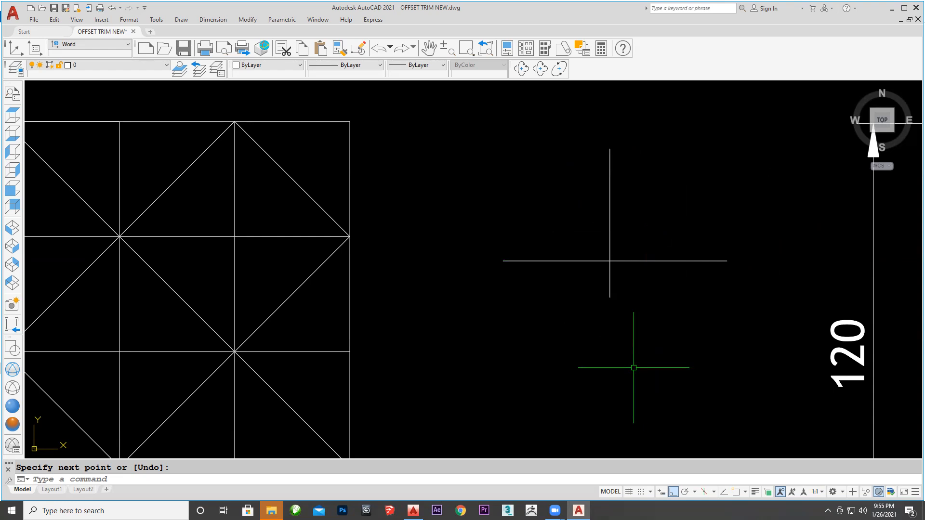
Erase the vertical line that crosses the horizontal line
left_click(630, 210)
left_click(579, 216)
key("Delete")
key("space")
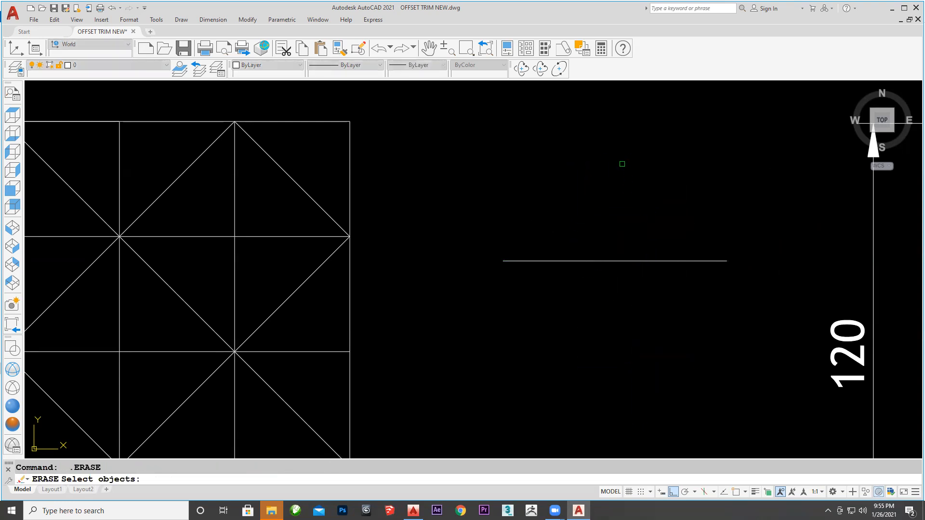
key("Escape")
Draw a vertical line about 28 units long straight down, ending just above the middle of the horizontal line
key("l")
key("space")
left_click(607, 144)
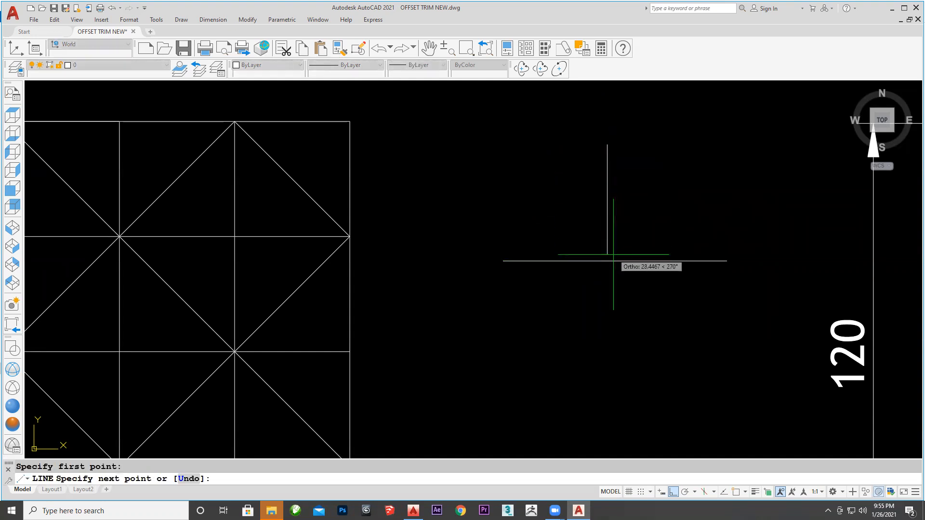
left_click(608, 255)
key("space")
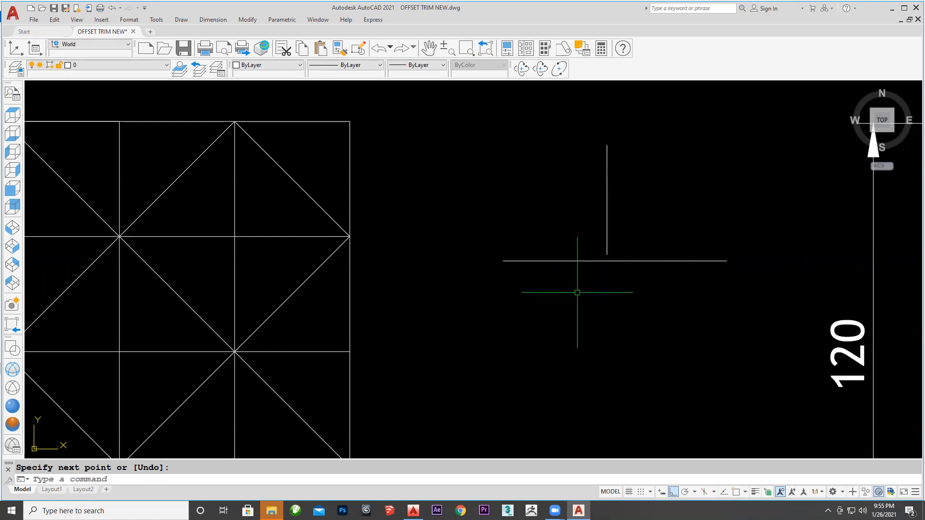
Erase the vertical line standing above the horizontal line
left_click(623, 163)
left_click(554, 204)
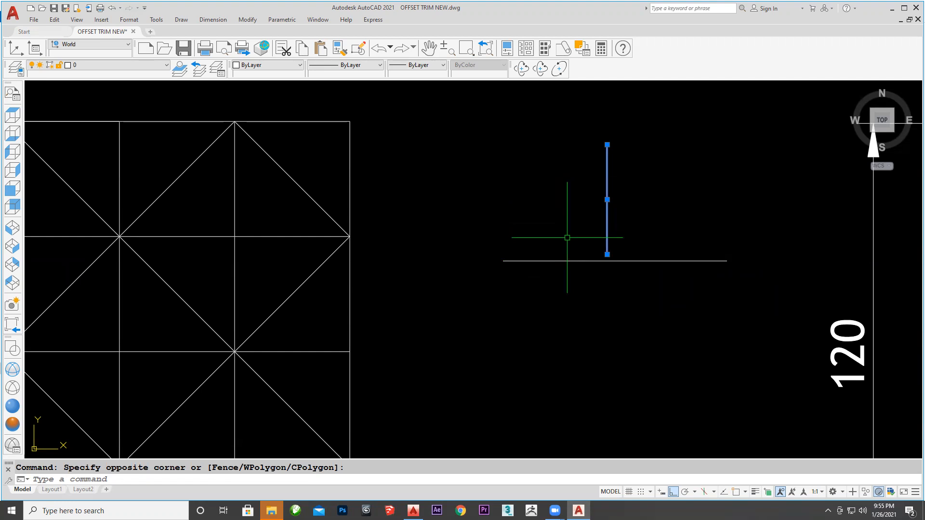
key("Delete")
Draw a circle below the horizontal line, centered under its middle
type("c")
key("Return")
middle_click_drag(627, 340, 620, 246)
left_click(613, 334)
left_click(614, 436)
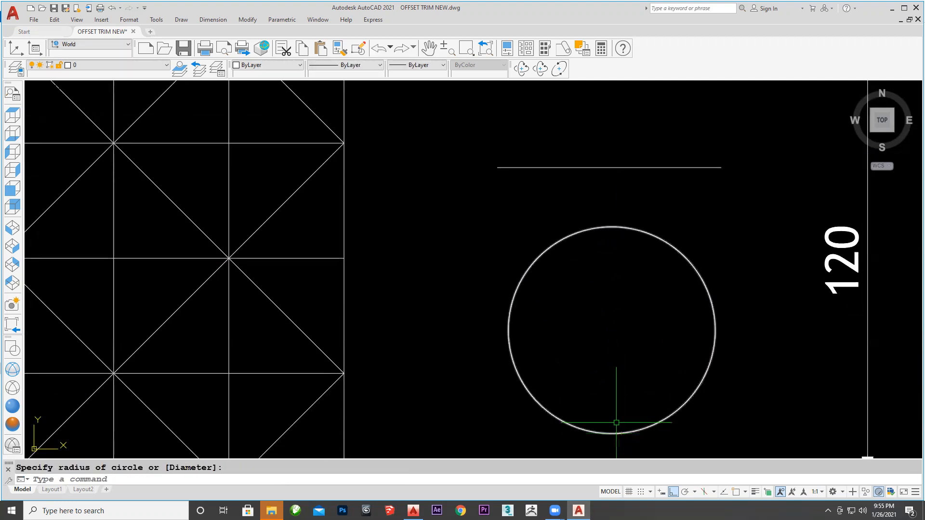
middle_click_drag(610, 349, 547, 286)
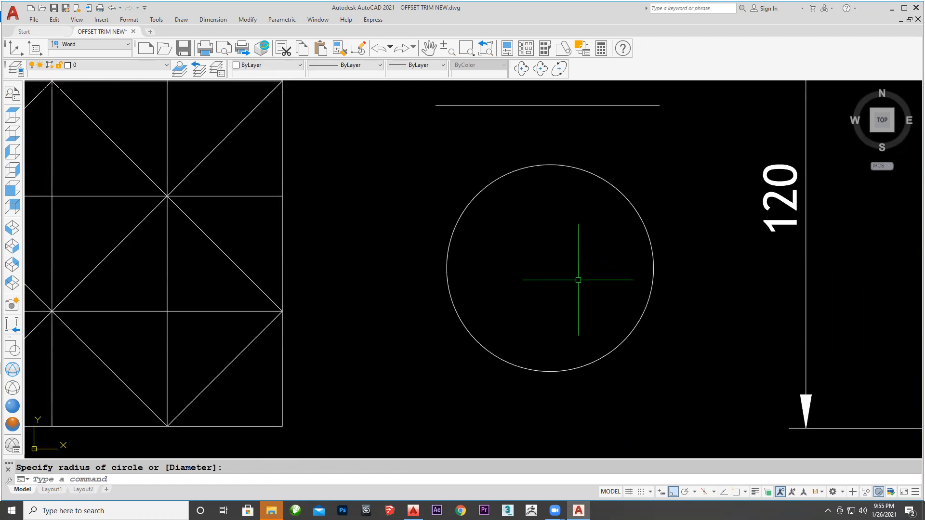
Erase the sample circle and the horizontal line above it
left_click(608, 180)
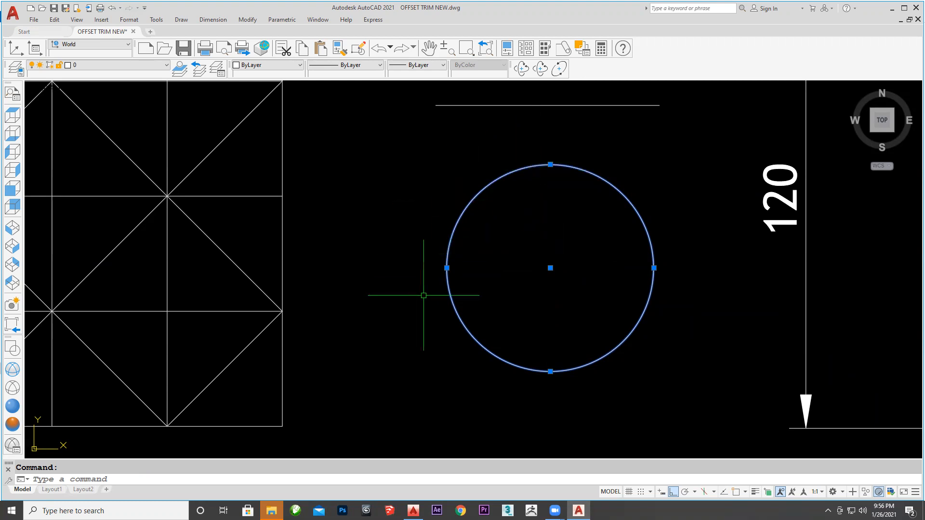
scroll(423, 293, "down", 2)
middle_click_drag(499, 234, 422, 276)
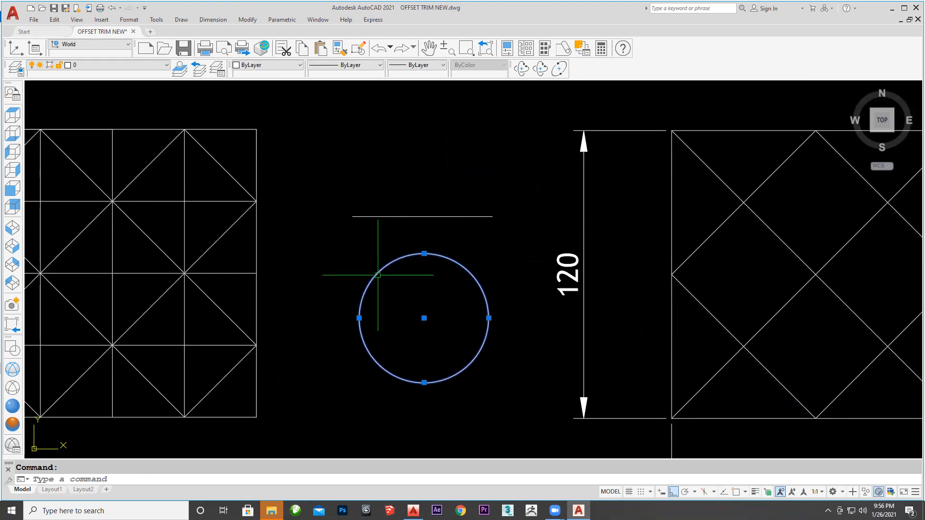
middle_click_drag(388, 240, 458, 228)
scroll(456, 234, "up", 2)
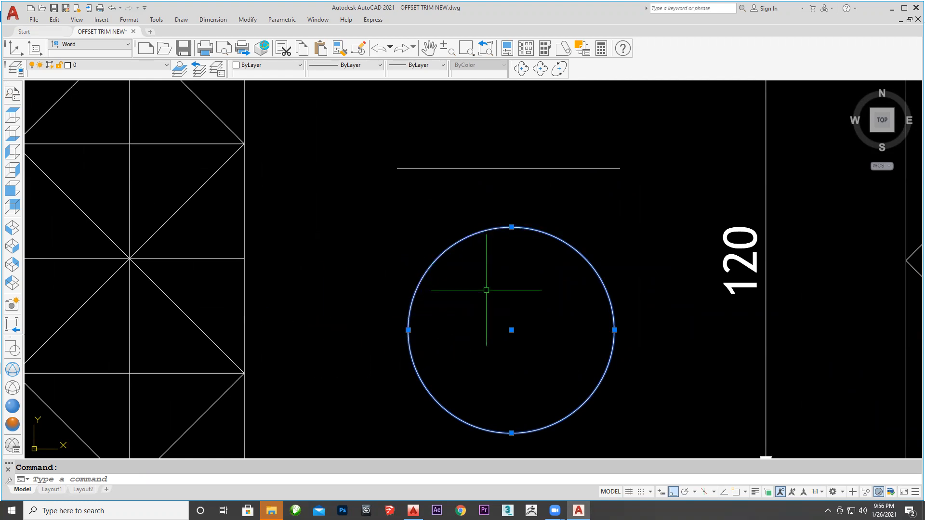
key("Delete")
left_click(564, 233)
left_click(510, 149)
key("Delete")
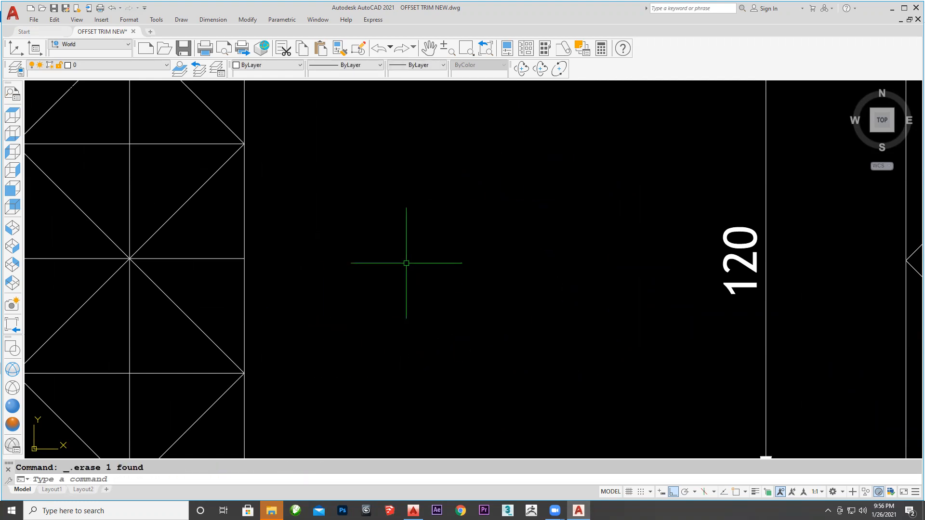
Examine the 120-unit triangle tile and the neighbouring 120-unit diagonal lattice square
scroll(296, 266, "down", 4)
middle_click_drag(302, 266, 560, 271)
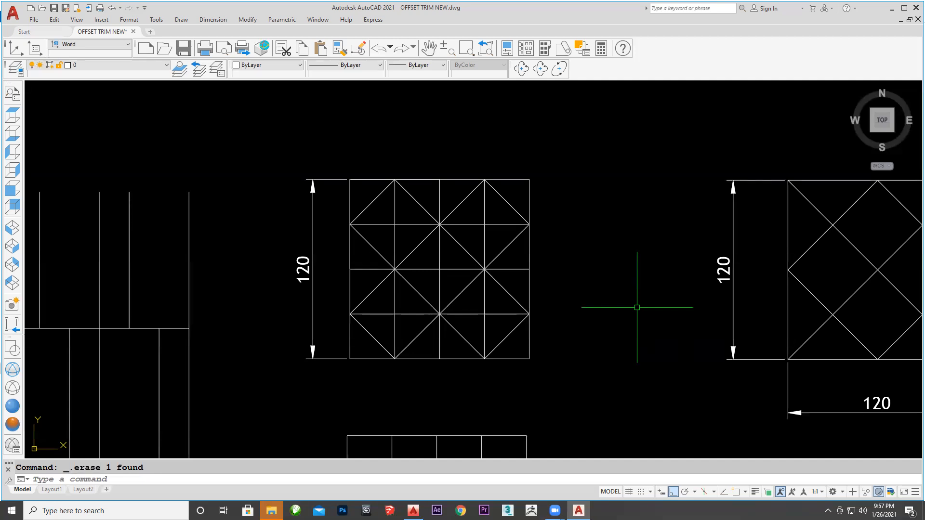
middle_click_drag(588, 281, 509, 273)
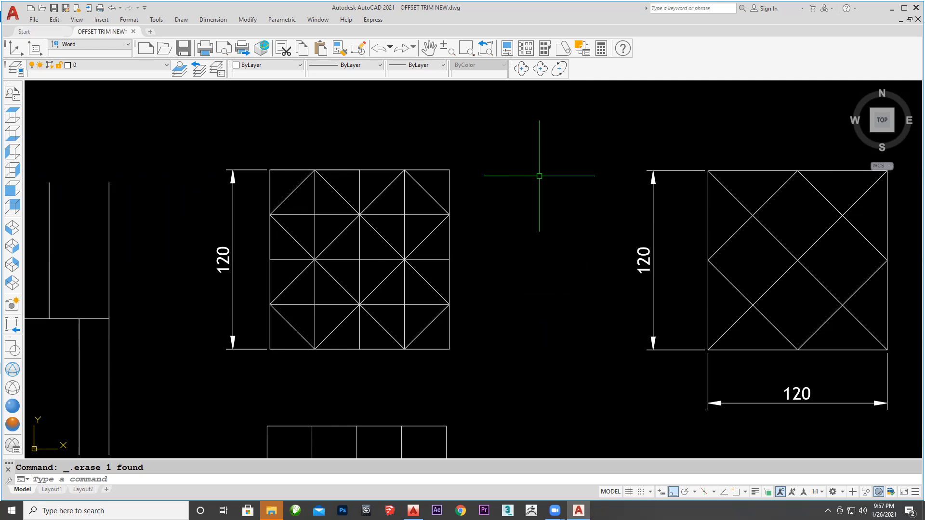
middle_click_drag(611, 212, 522, 188)
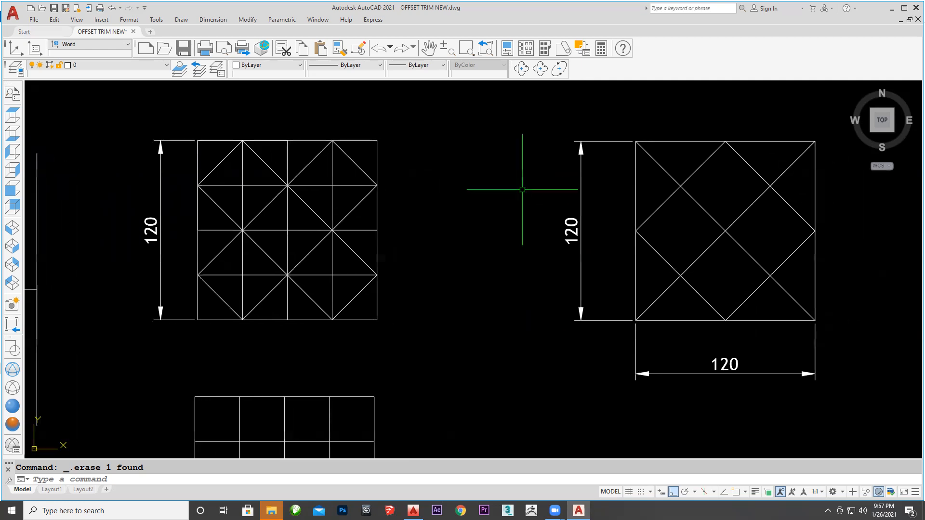
middle_click_drag(458, 178, 452, 222)
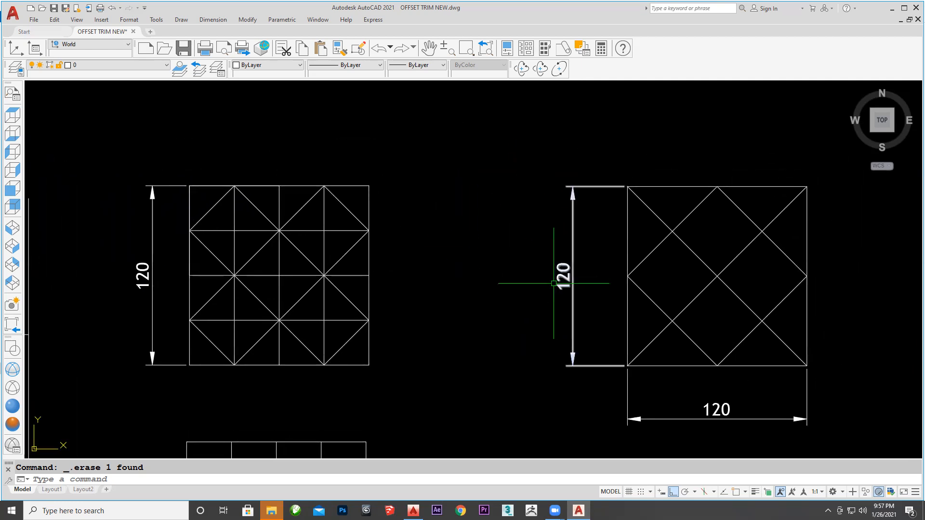
middle_click_drag(553, 284, 574, 259)
right_click(657, 48)
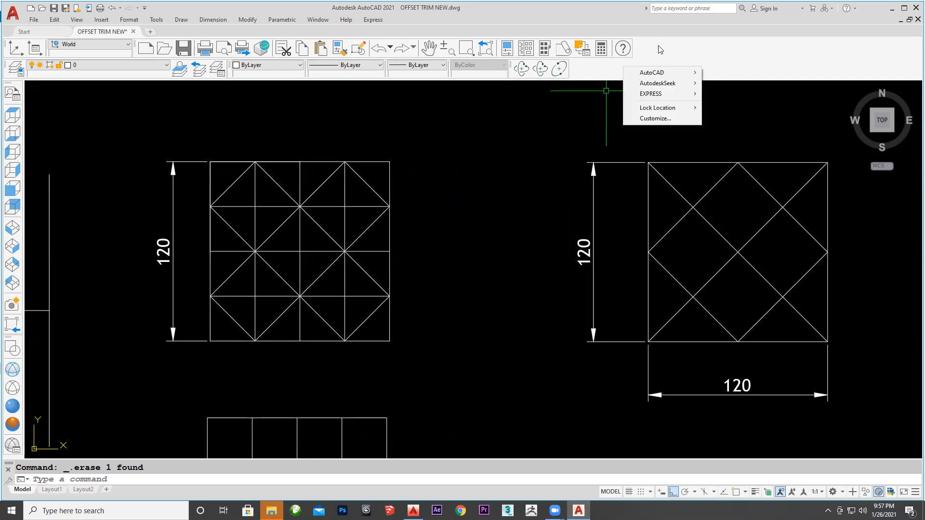
left_click(713, 47)
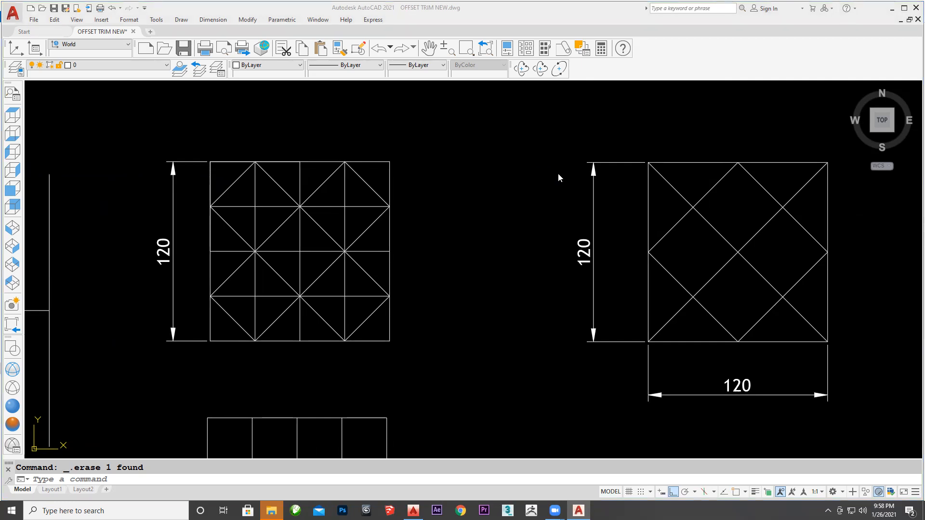
Draw a horizontal line about 283 units long in the empty area beside the dimensioned diagonal lattice square
scroll(510, 260, "down", 4)
mouse_move(479, 251)
middle_mouse_down()
mouse_move(521, 200)
mouse_move(435, 258)
middle_mouse_up()
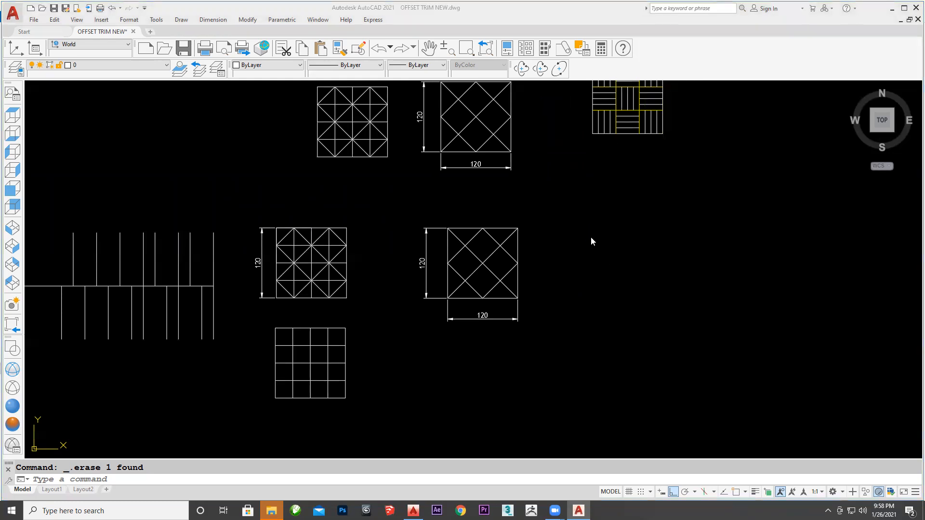
middle_click_drag(625, 241, 506, 268)
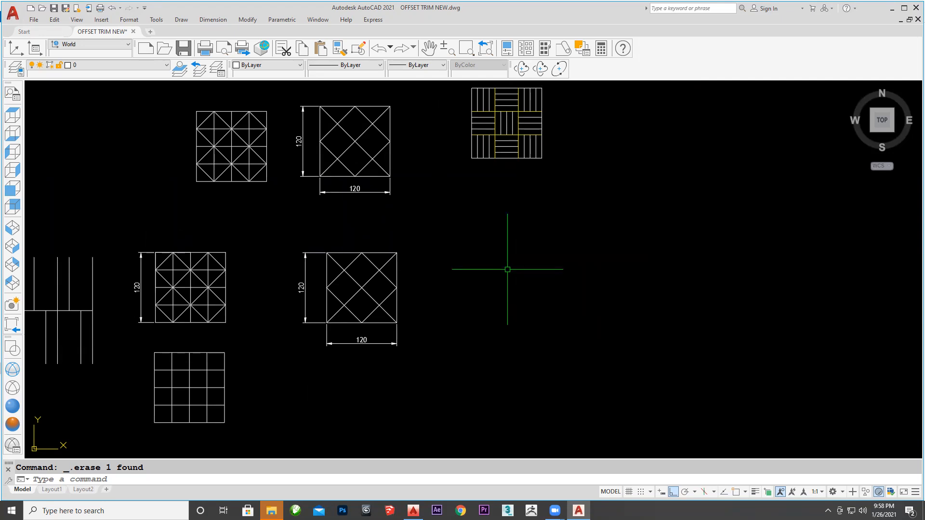
type("l")
key("Return")
left_click(517, 287)
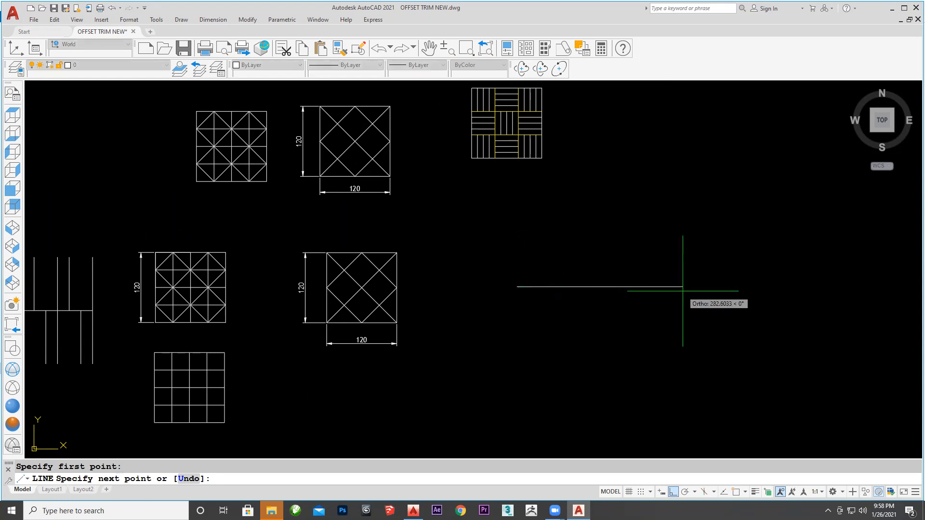
left_click(682, 291)
key("Return")
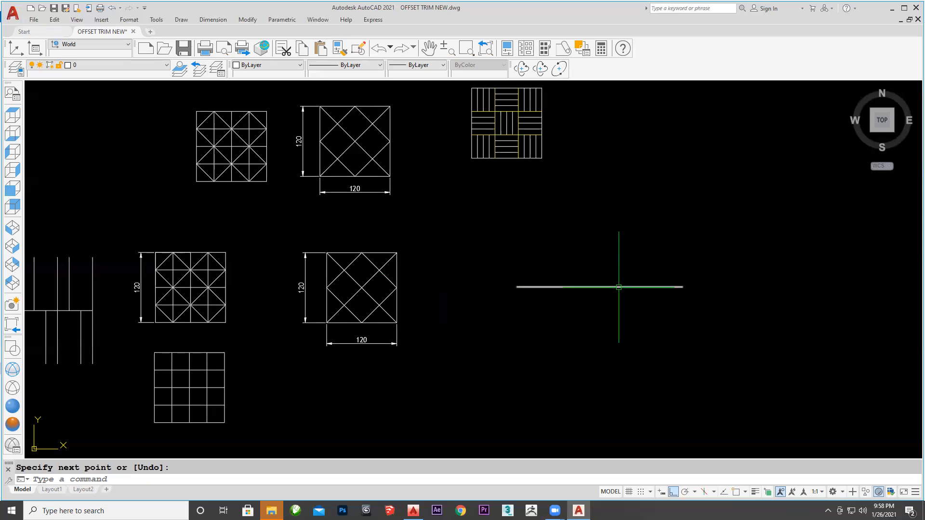
Examine the completed pattern exercises and their dimensions around the triangle and diagonal lattice tiles
middle_click_drag(650, 289, 576, 293)
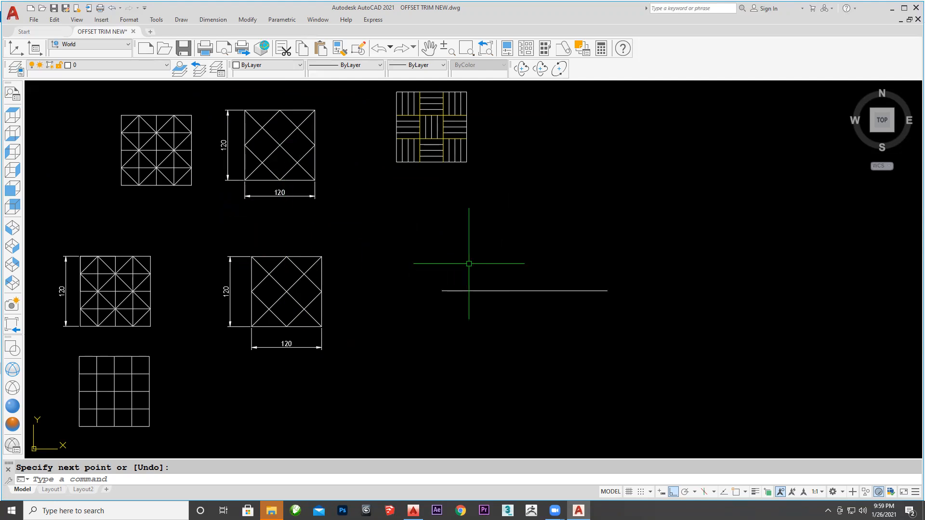
middle_click_drag(488, 213, 607, 288)
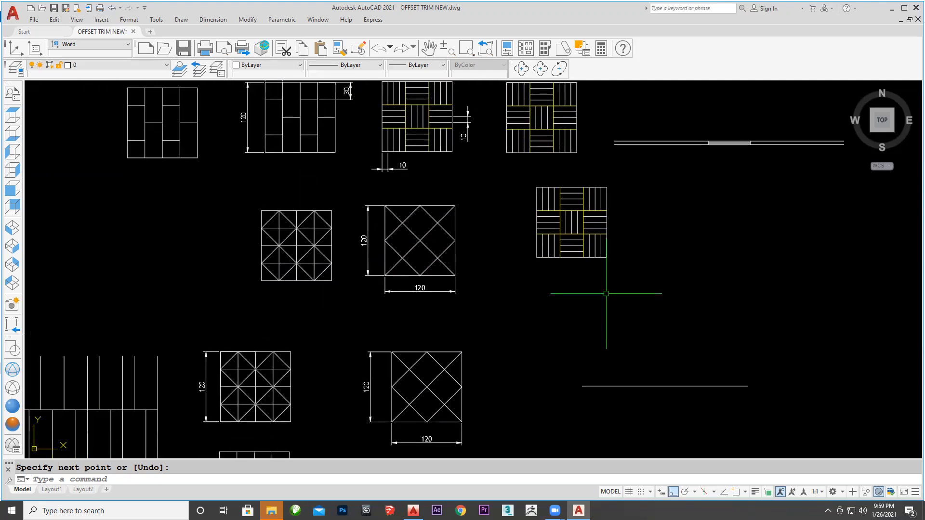
middle_click_drag(652, 250, 603, 240)
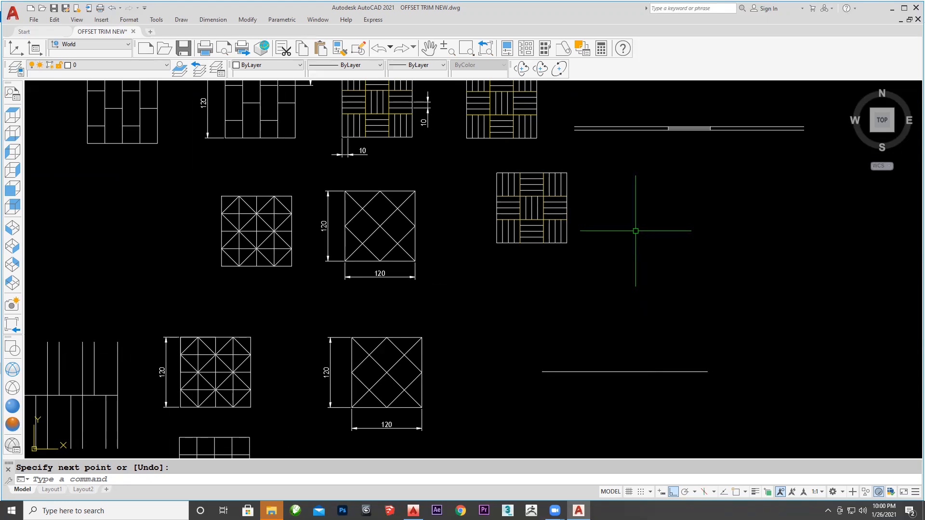
middle_click_drag(480, 268, 587, 274)
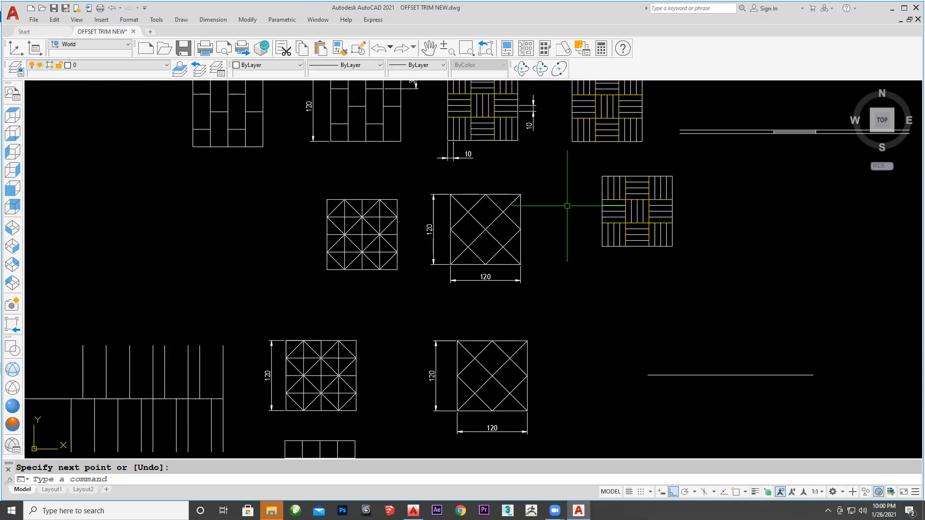
middle_click_drag(565, 204, 564, 246)
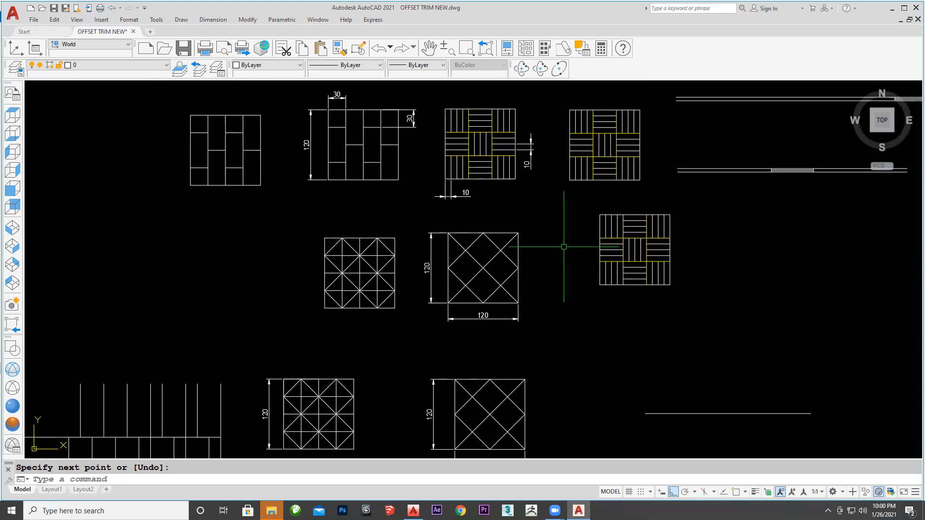
middle_click_drag(714, 283, 631, 249)
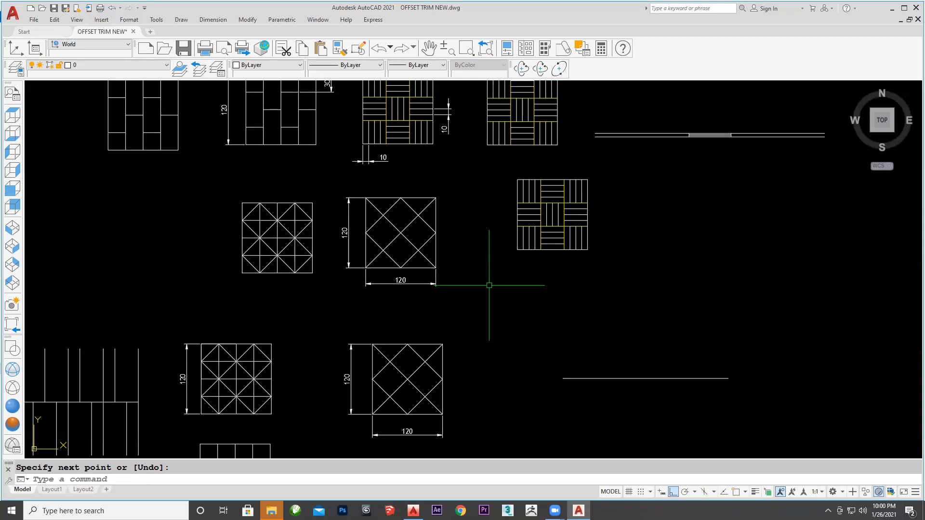
key("Escape")
mouse_move(509, 289)
middle_mouse_down()
mouse_move(558, 286)
mouse_move(538, 260)
mouse_move(539, 236)
middle_mouse_up()
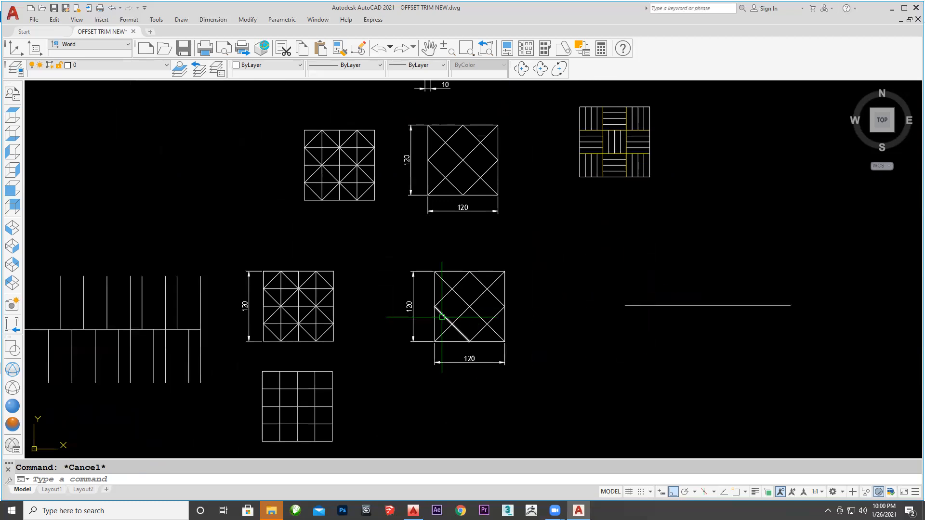
Review the available object snap modes and turn object snap on for work on the plain 4 by 4 grid
middle_click_drag(299, 320, 430, 252)
scroll(414, 328, "up", 4)
middle_click_drag(434, 330, 483, 268)
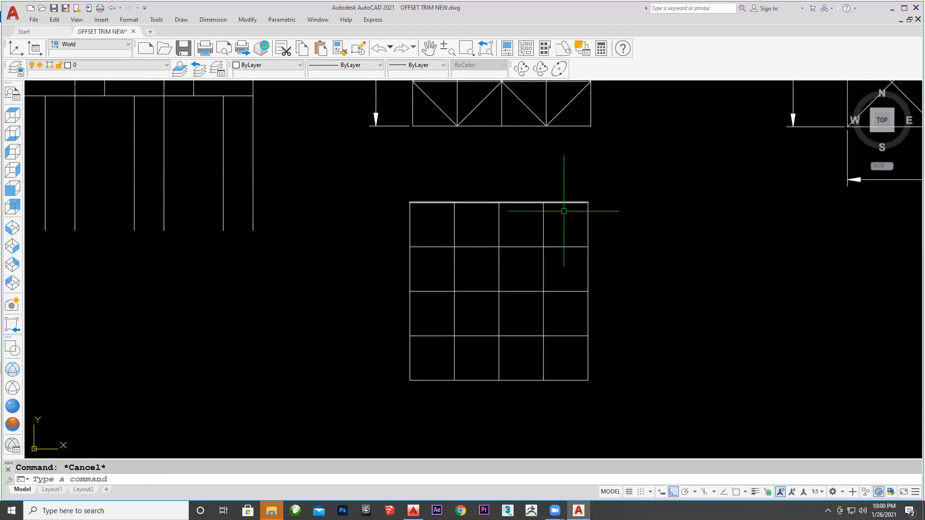
left_click(745, 492)
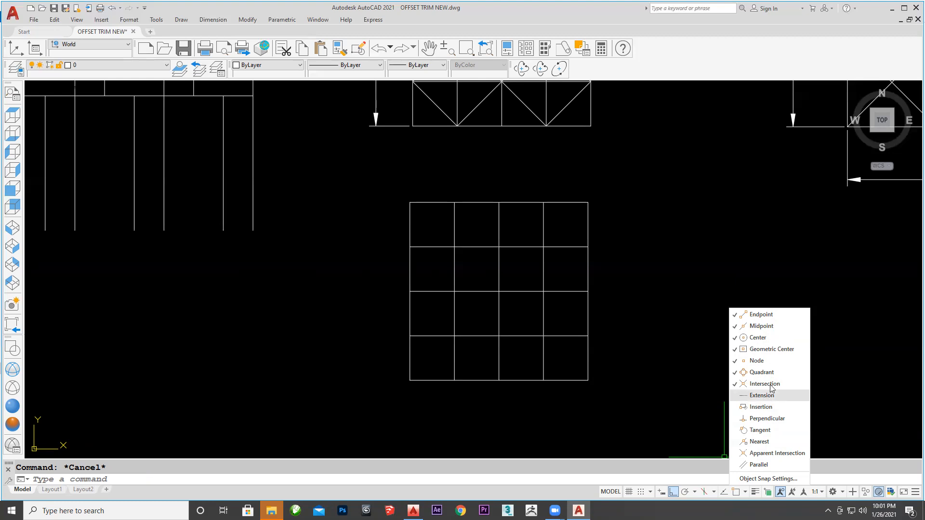
left_click(682, 308)
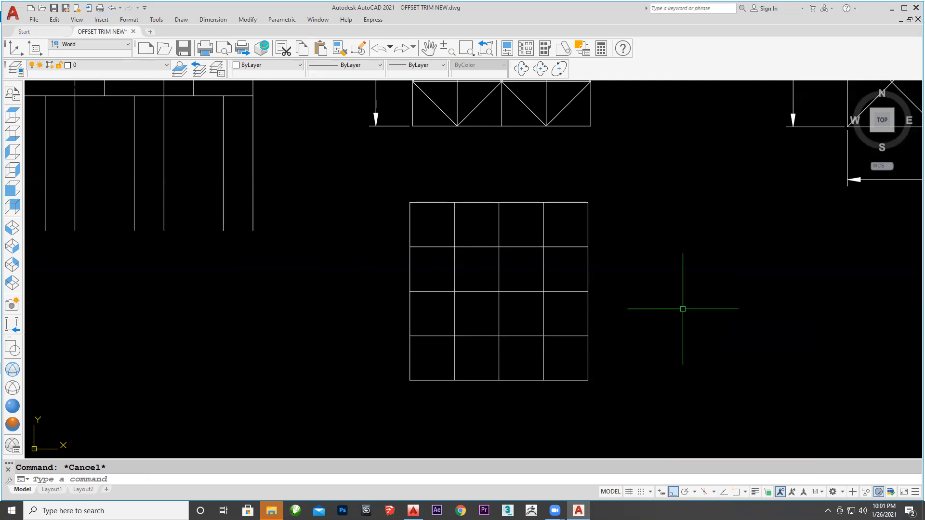
key("F3")
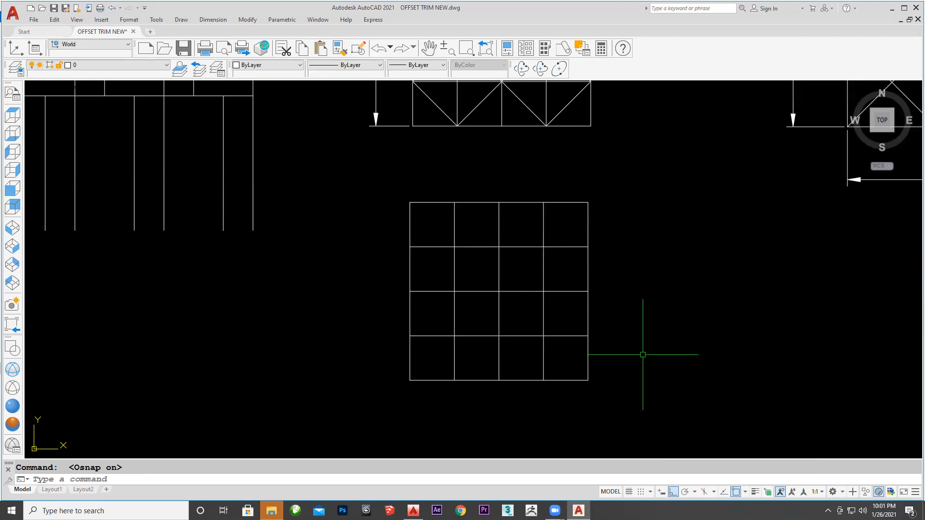
Draw connected diagonal lines through the 4 by 4 grid, from the right edge's upper quarter point round to the left edge's upper quarter point
type("l")
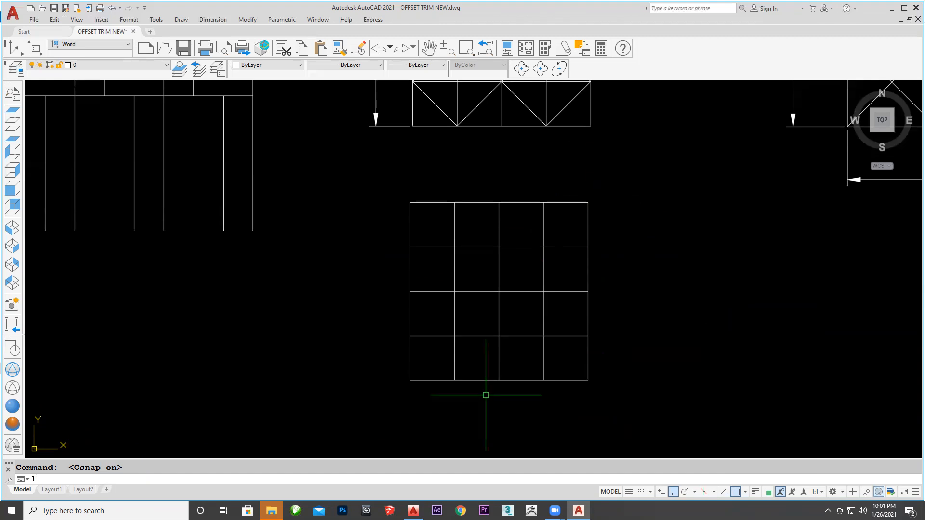
key("Return")
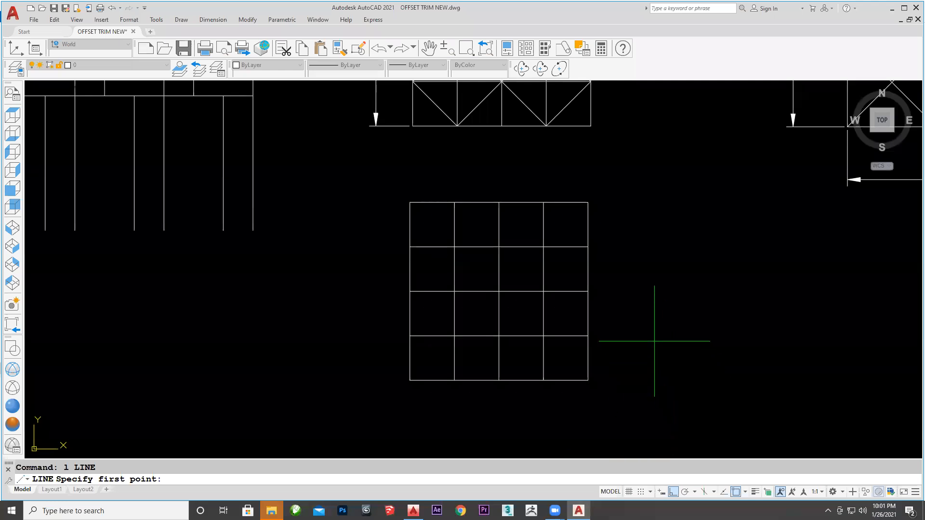
left_click(588, 247)
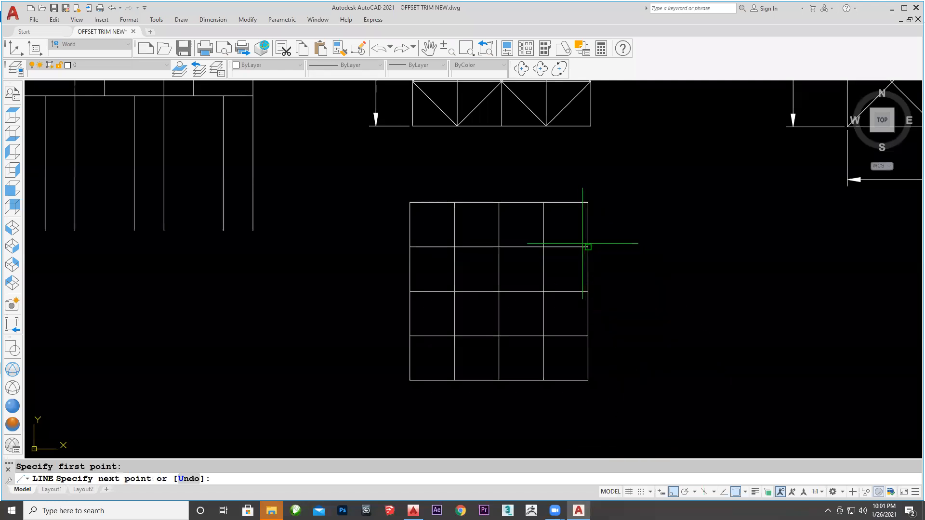
left_click(544, 202)
left_click(409, 336)
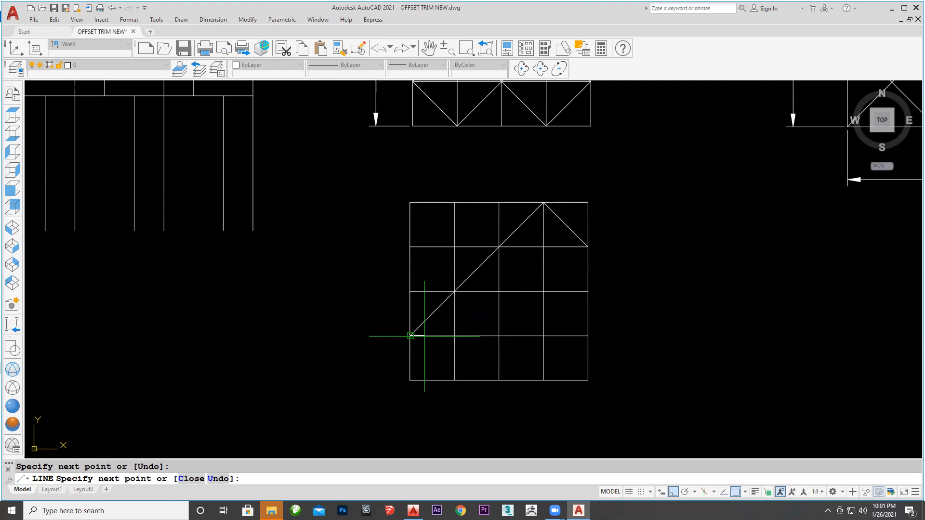
left_click(455, 381)
left_click(543, 291)
left_click(454, 202)
left_click(409, 247)
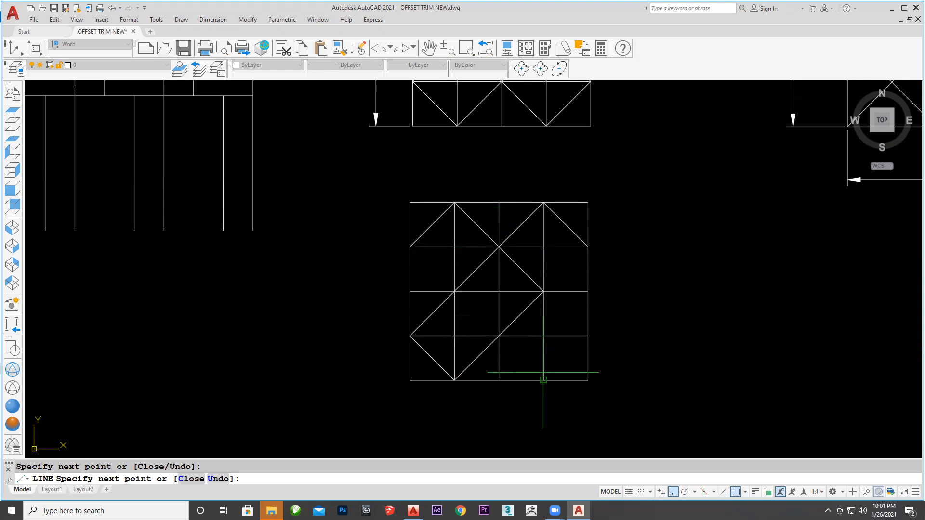
Continue the diagonals from the left edge to the bottom edge, then zigzag up the right side to the starting point and end the line
left_click(543, 381)
left_click(587, 336)
left_click(544, 292)
left_click(587, 247)
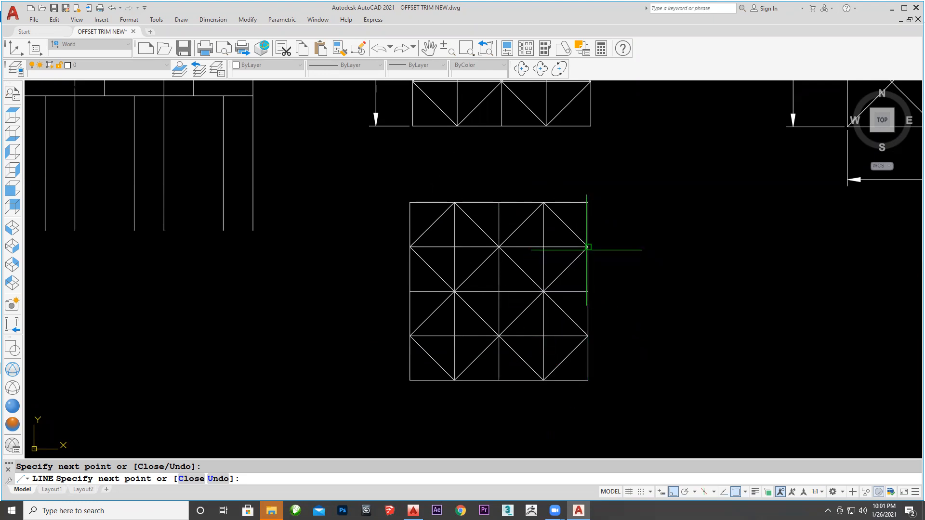
key("Return")
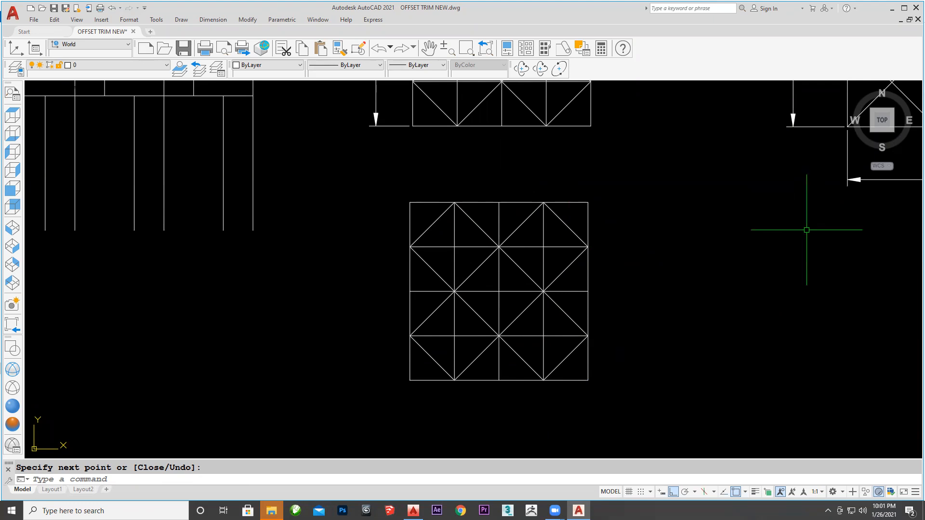
scroll(810, 231, "down", 4)
middle_click_drag(826, 227, 571, 256)
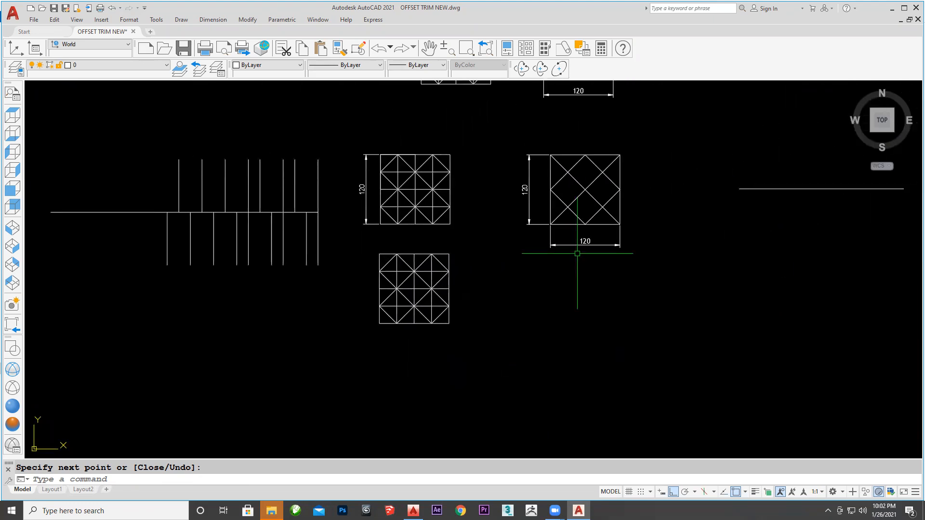